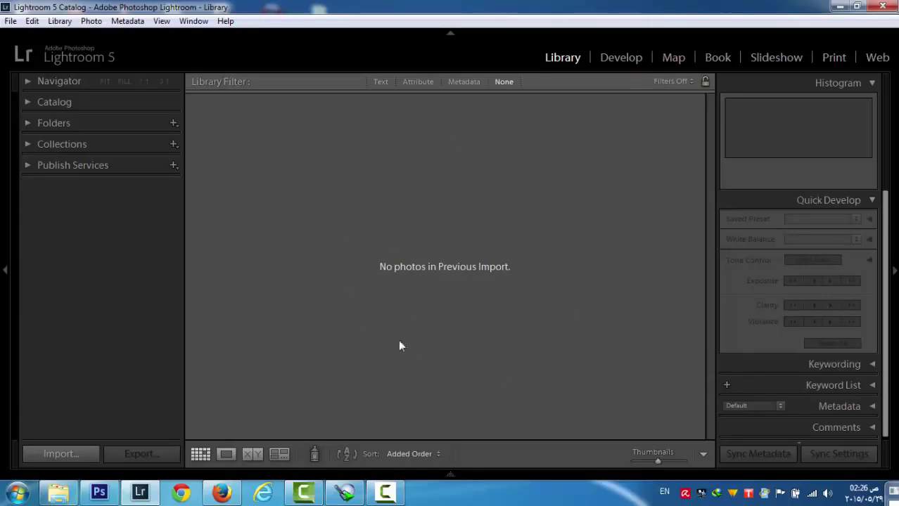
Step: Import the photo DSC_0506.JPG from the desktop's Lightroom folder into the catalog without moving the file
left_click(59, 493)
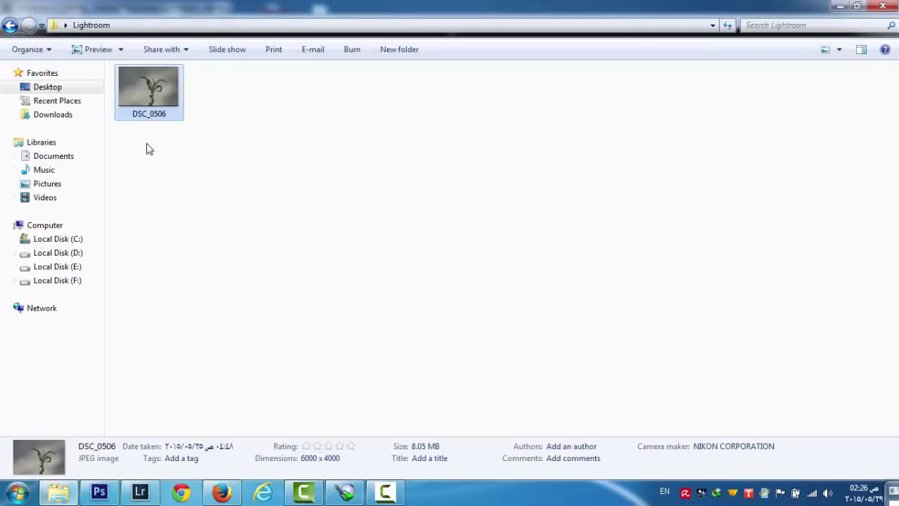
left_click_drag(168, 99, 448, 328)
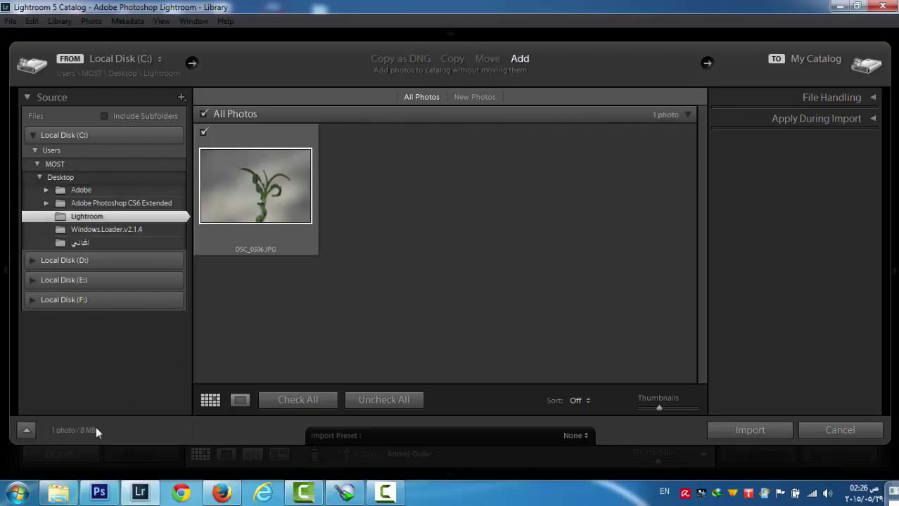
left_click(58, 492)
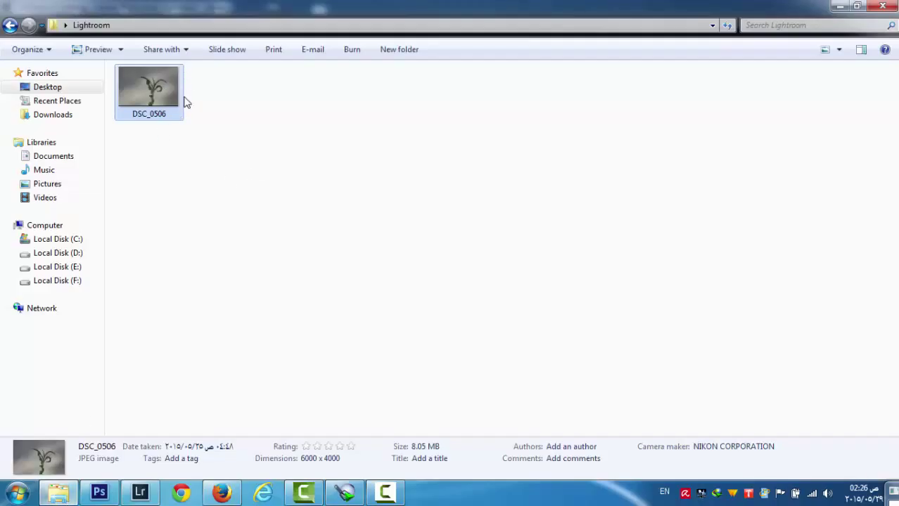
left_click(60, 492)
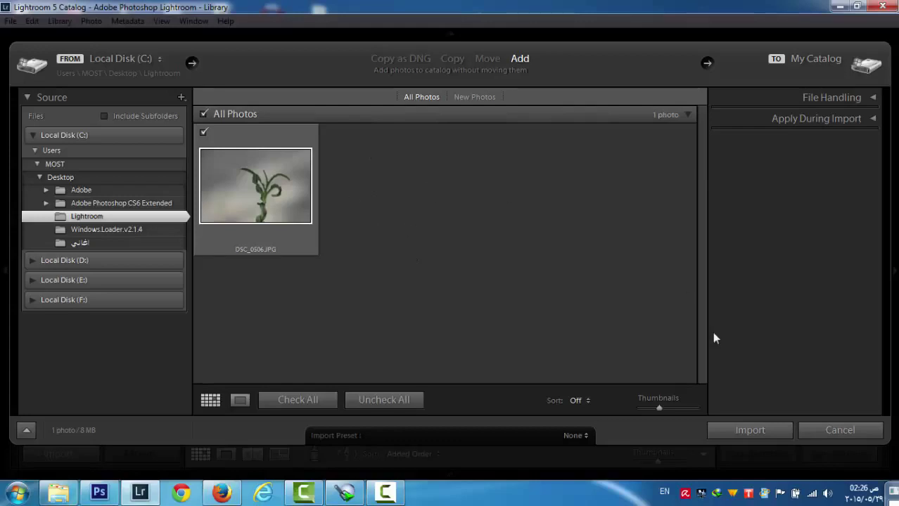
left_click(277, 203)
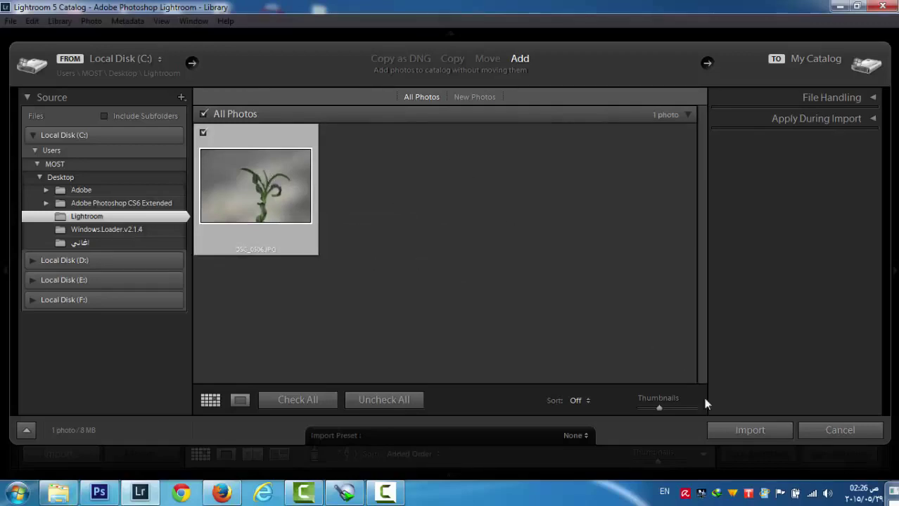
left_click(737, 430)
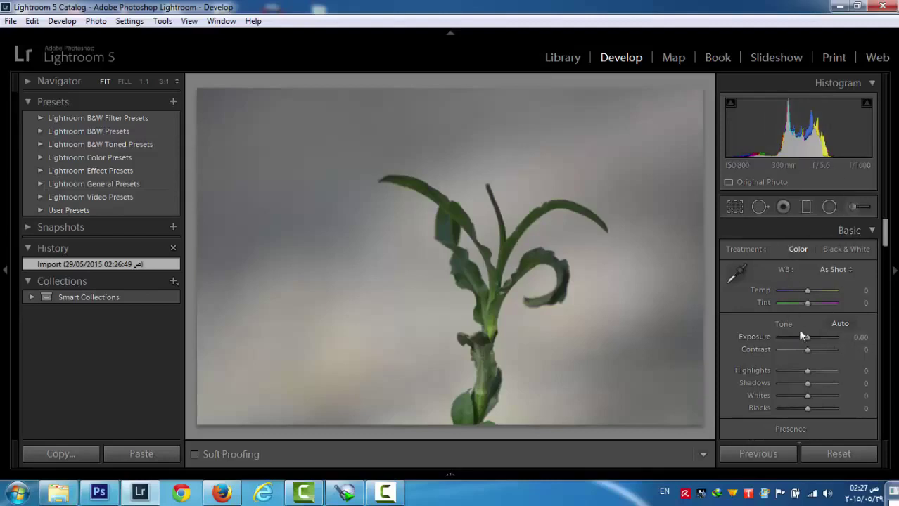
Step: Try a Temp of -2 and an Exposure of -1.55 on the plant photo, resetting each one to 0
mouse_move(885, 239)
left_mouse_down()
mouse_move(884, 430)
mouse_move(887, 226)
left_mouse_up()
mouse_move(806, 290)
left_mouse_down()
mouse_move(838, 290)
mouse_move(785, 300)
mouse_move(804, 292)
left_mouse_up()
double_click(803, 292)
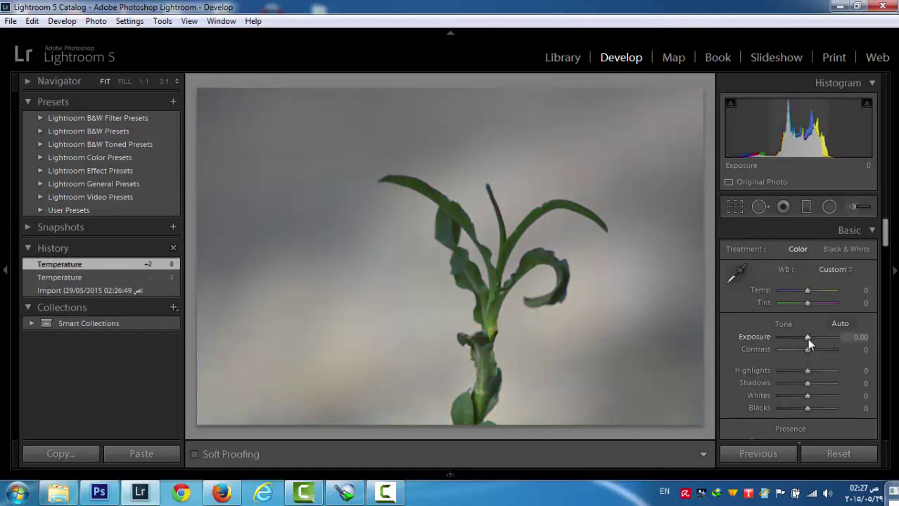
mouse_move(807, 338)
left_mouse_down()
mouse_move(846, 337)
mouse_move(717, 340)
mouse_move(800, 341)
left_mouse_up()
double_click(800, 340)
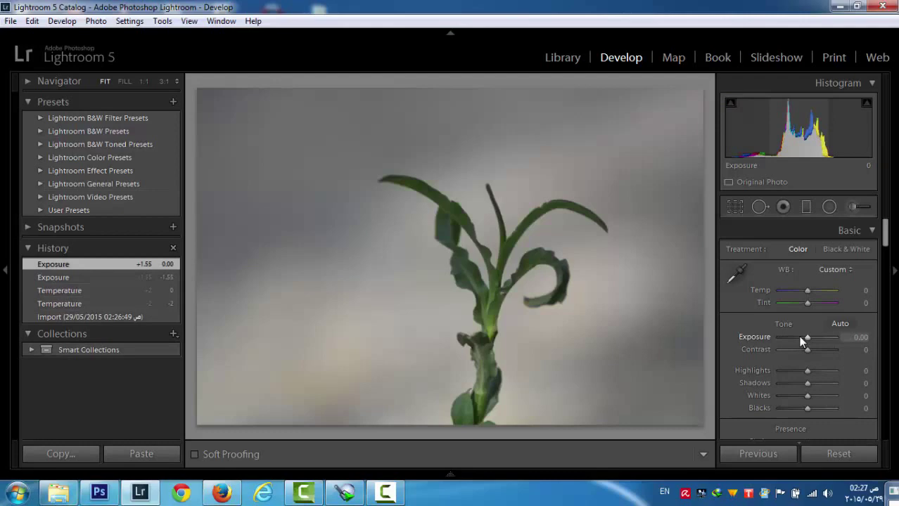
Step: Adjust the basic tone: Exposure +1.31, Contrast +48, Highlights +40, Shadows -36, Whites +33 and Blacks -26
left_click_drag(807, 337, 813, 338)
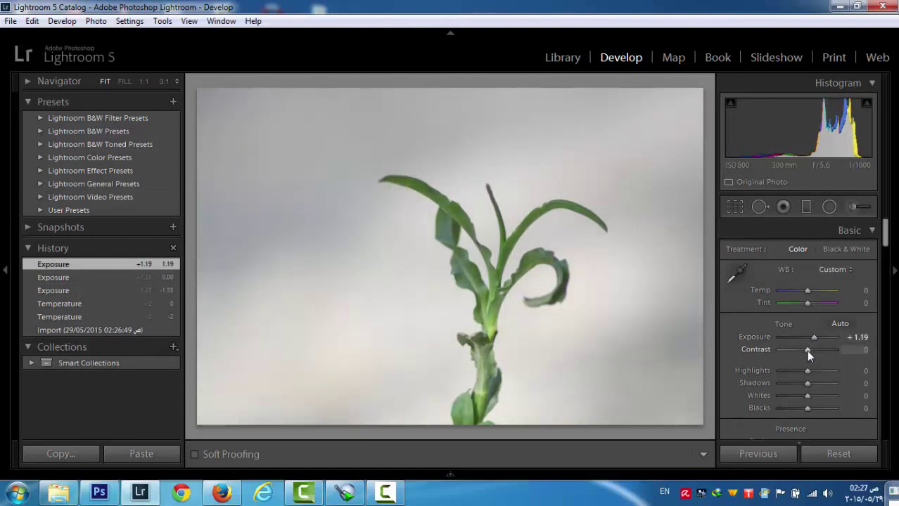
mouse_move(814, 337)
left_mouse_down()
mouse_move(793, 340)
mouse_move(820, 344)
mouse_move(790, 342)
mouse_move(819, 340)
mouse_move(794, 342)
mouse_move(812, 338)
left_mouse_up()
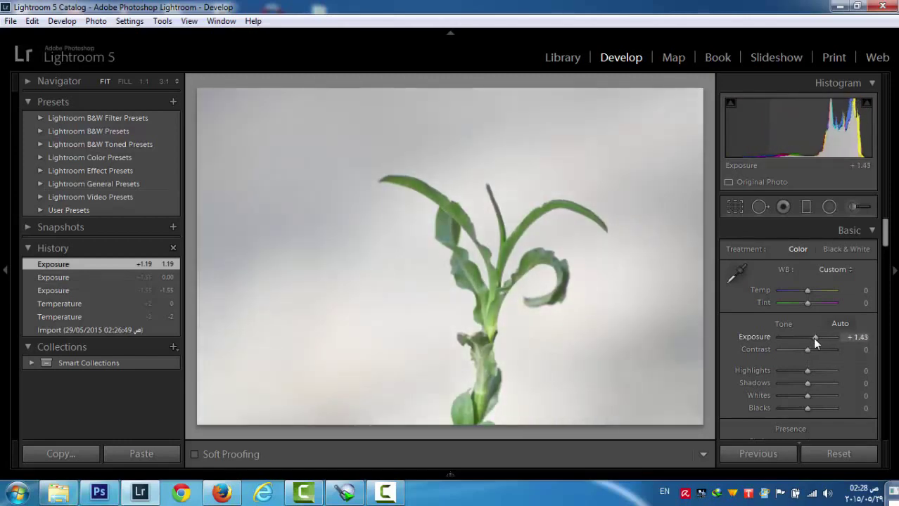
left_click_drag(806, 348, 799, 407)
Step: Set the tone curve regions to Highlights +22, Lights -40, Darks +34 and Shadows -55
scroll(820, 300, "down", 10)
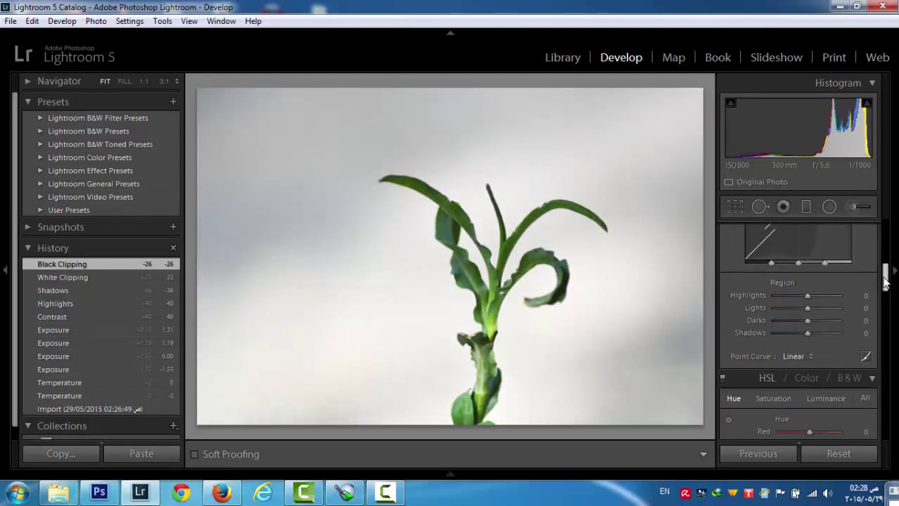
mouse_move(806, 297)
left_mouse_down()
mouse_move(840, 297)
mouse_move(795, 297)
mouse_move(835, 294)
mouse_move(801, 293)
mouse_move(821, 292)
mouse_move(813, 296)
left_mouse_up()
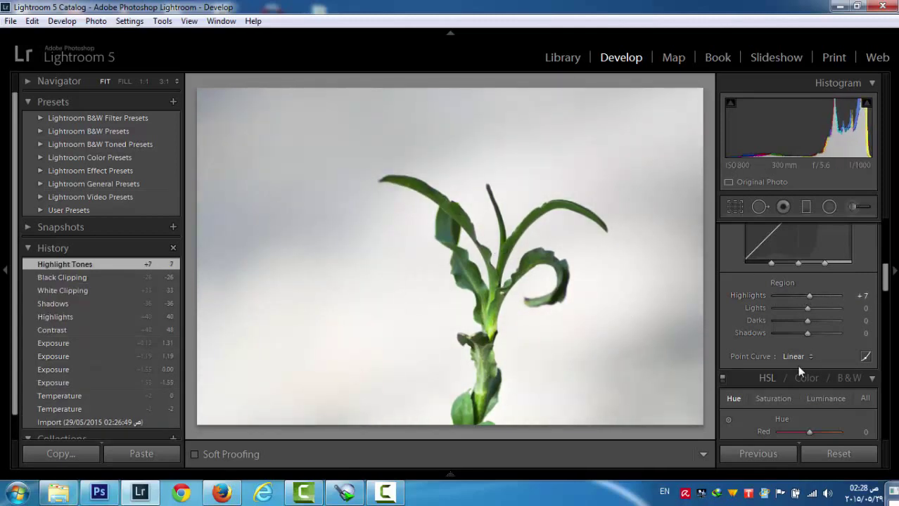
left_click_drag(809, 300, 782, 331)
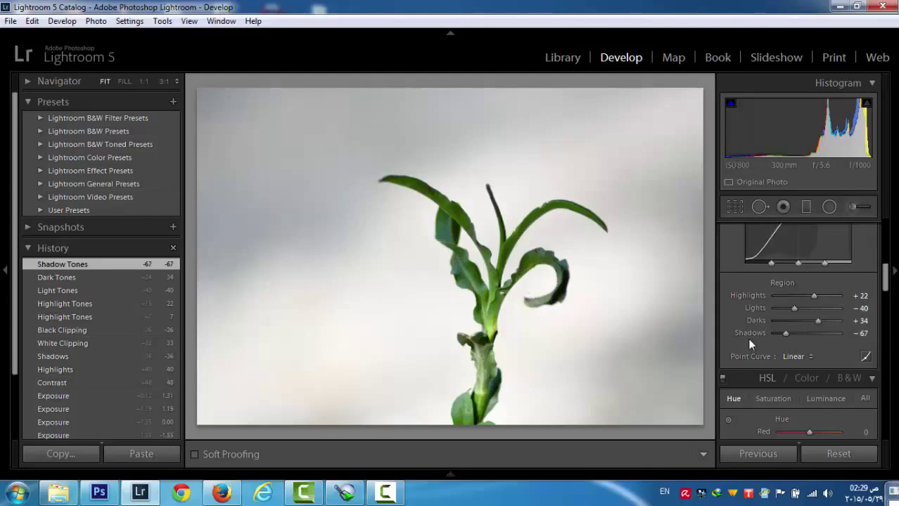
mouse_move(783, 332)
left_mouse_down()
mouse_move(815, 335)
mouse_move(789, 337)
left_mouse_up()
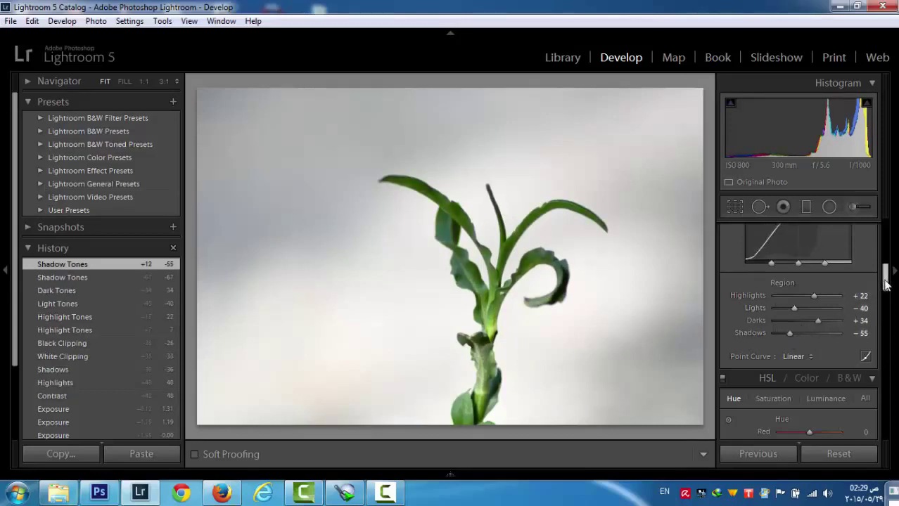
Step: Try a Red hue shift of +56 in the HSL adjustments and reset it to 0
left_click_drag(885, 272, 884, 301)
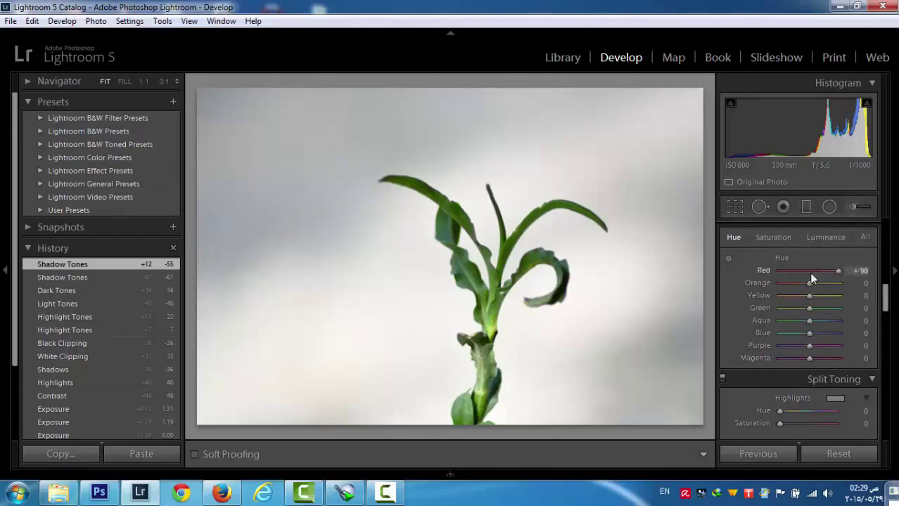
mouse_move(812, 279)
left_mouse_down()
mouse_move(837, 269)
mouse_move(825, 270)
left_mouse_up()
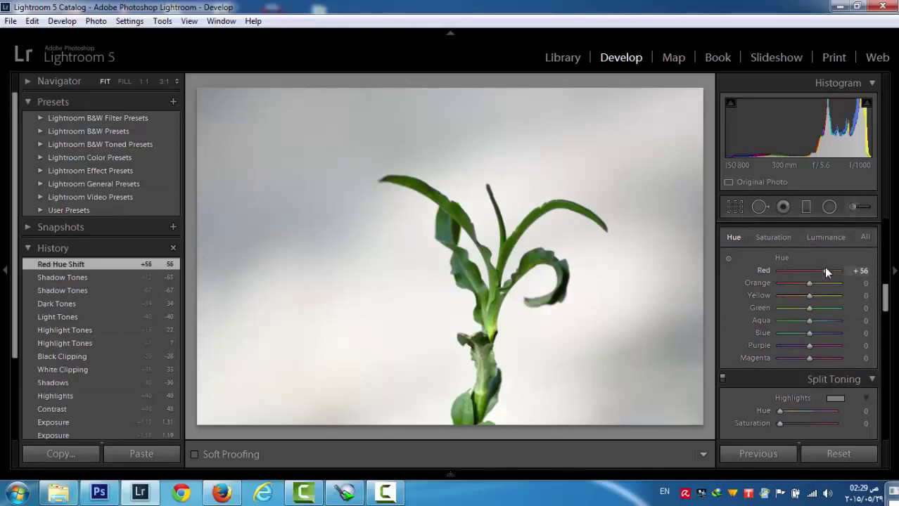
double_click(826, 269)
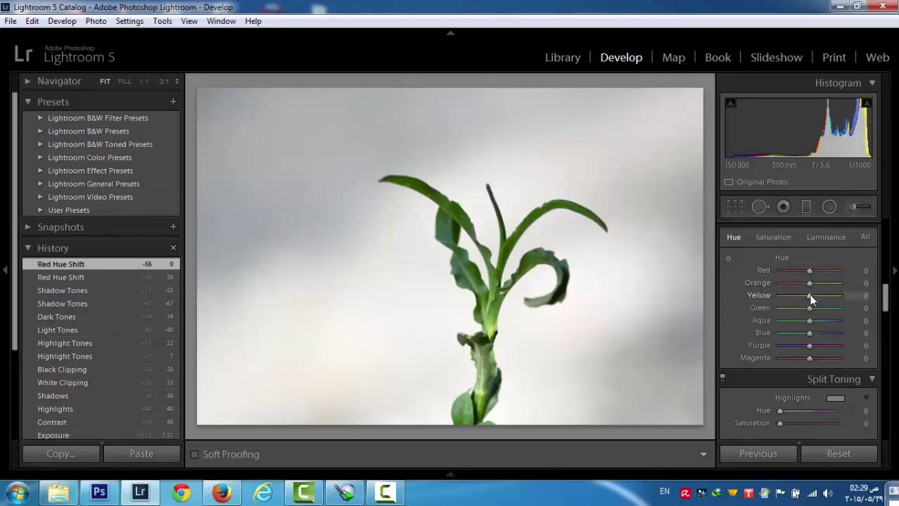
Step: Inspect the stem's colours at 1:1 and try hue shifts of Green +36 and Aqua +7, resetting both to 0
left_click(487, 334)
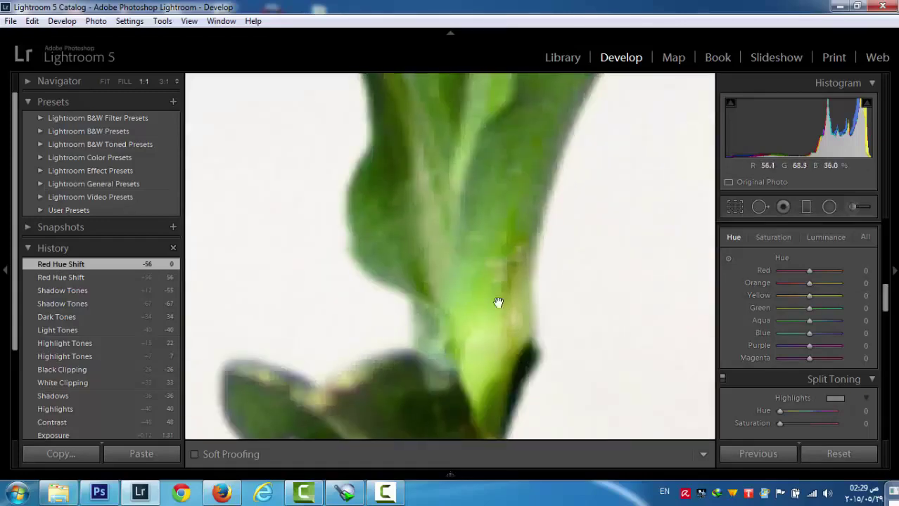
left_click(486, 345)
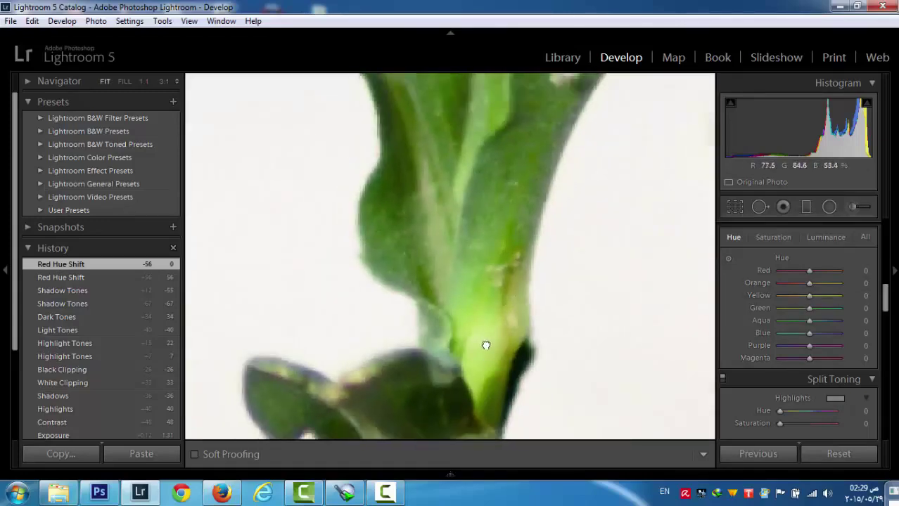
mouse_move(809, 308)
left_mouse_down()
mouse_move(829, 309)
mouse_move(779, 314)
mouse_move(827, 309)
mouse_move(806, 311)
mouse_move(807, 324)
mouse_move(787, 322)
mouse_move(828, 322)
mouse_move(780, 322)
mouse_move(834, 321)
mouse_move(782, 328)
mouse_move(810, 323)
left_mouse_up()
double_click(810, 322)
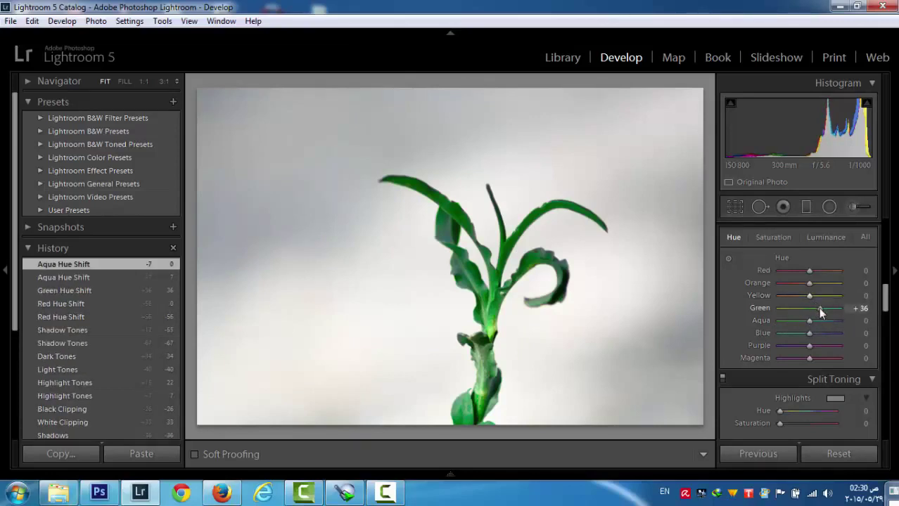
double_click(819, 307)
Step: Shift the HSL hue of Yellow to +47 and Green to +20, leaving Aqua at 0
mouse_move(812, 297)
left_mouse_down()
mouse_move(830, 296)
mouse_move(772, 300)
mouse_move(844, 298)
mouse_move(787, 302)
mouse_move(827, 299)
mouse_move(816, 301)
left_mouse_up()
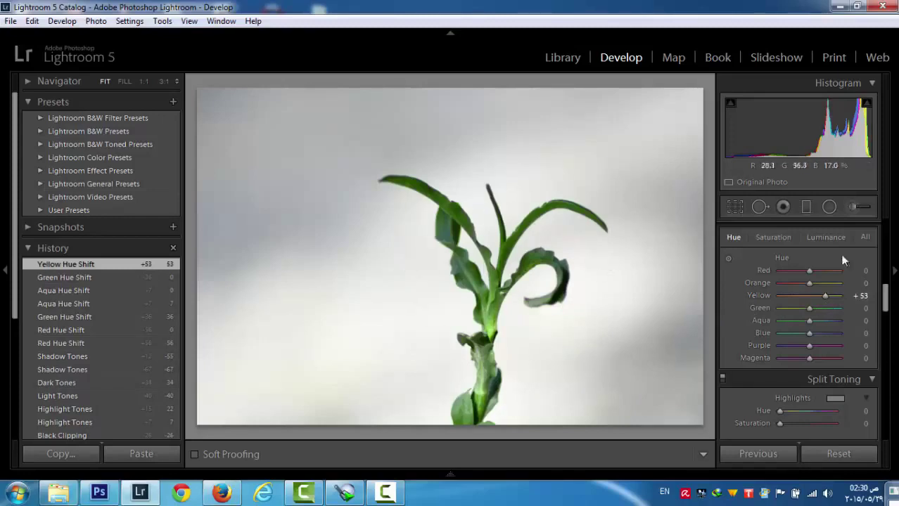
left_click_drag(798, 300, 734, 292)
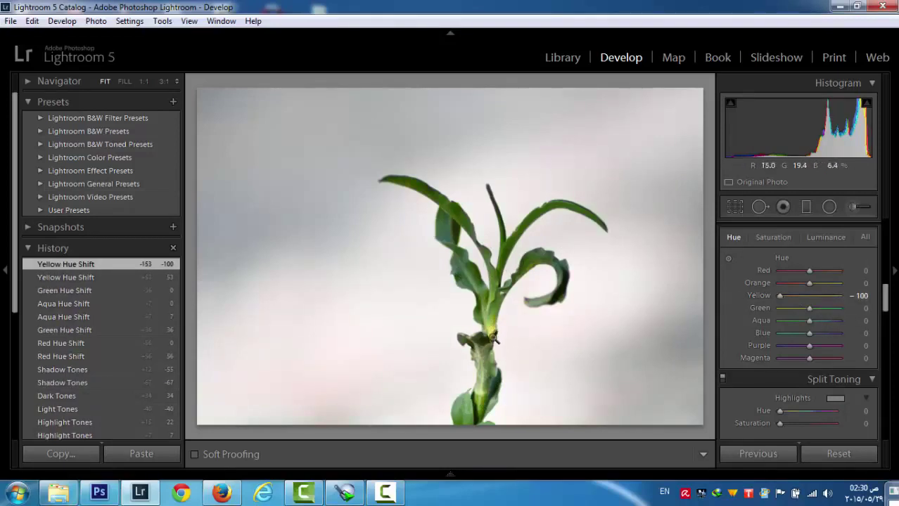
left_click_drag(779, 296, 845, 301)
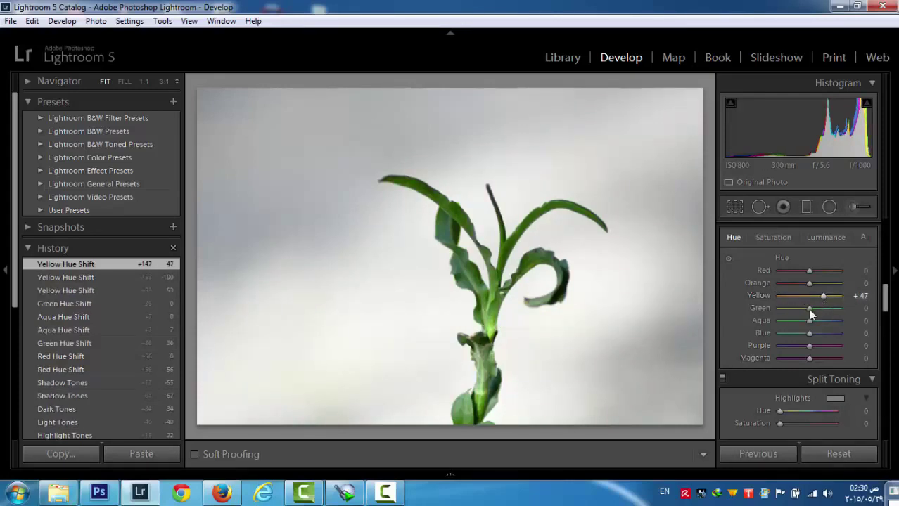
mouse_move(809, 308)
left_mouse_down()
mouse_move(835, 312)
mouse_move(774, 312)
mouse_move(841, 310)
mouse_move(822, 314)
left_mouse_up()
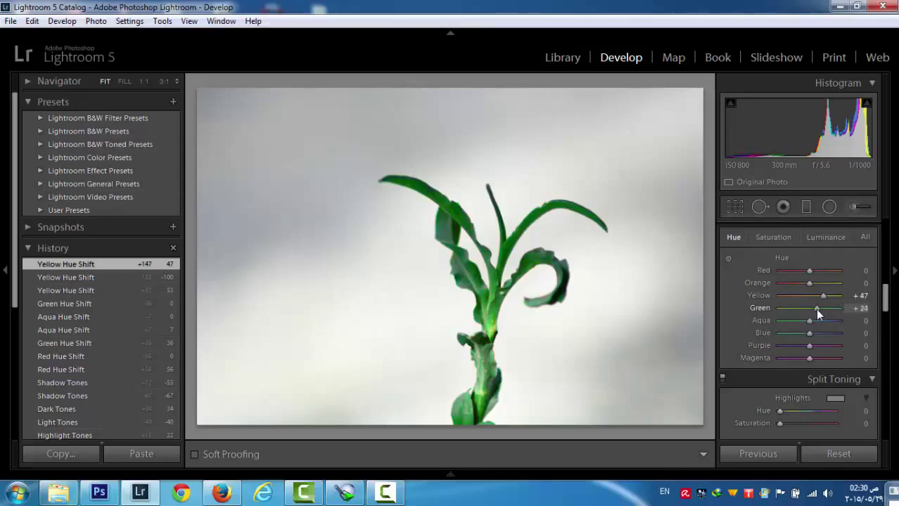
left_click_drag(816, 314, 813, 334)
double_click(813, 333)
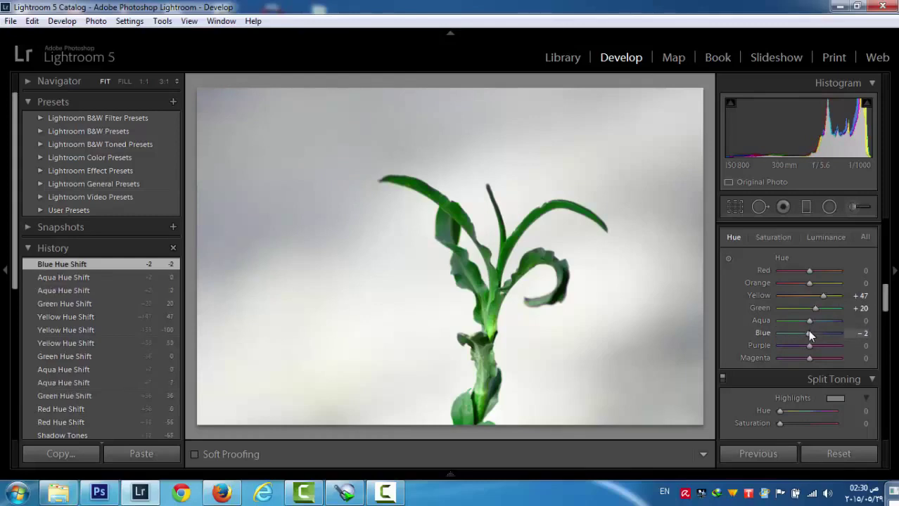
Step: Try a split toning Highlights hue of 133 and reset it to 0
left_click_drag(883, 300, 884, 312)
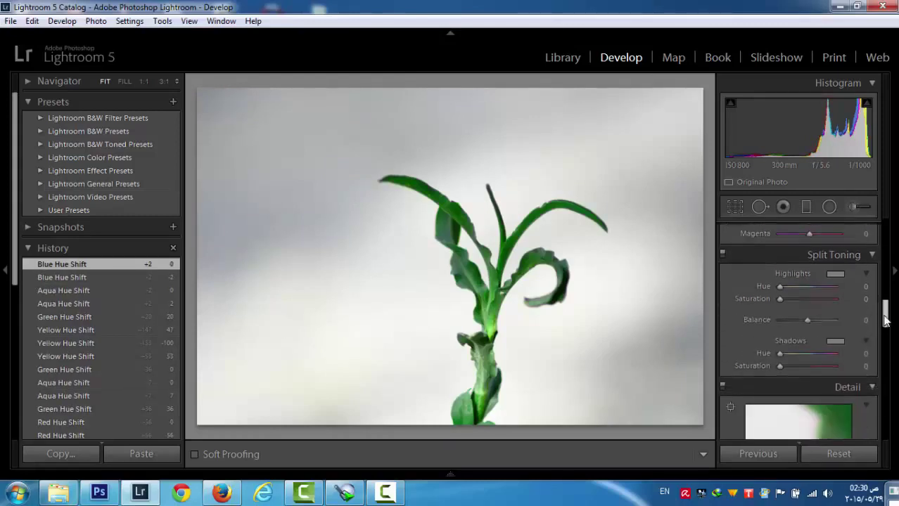
left_click_drag(778, 300, 752, 288)
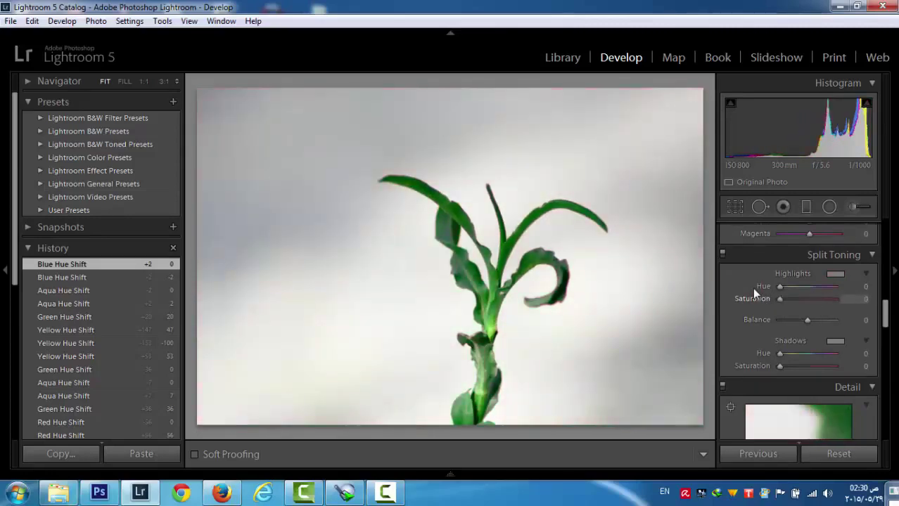
double_click(799, 289)
Step: Set the sharpening Amount to 150, comparing it with no sharpening and checking the leaves at 1:1
left_click_drag(887, 328, 889, 344)
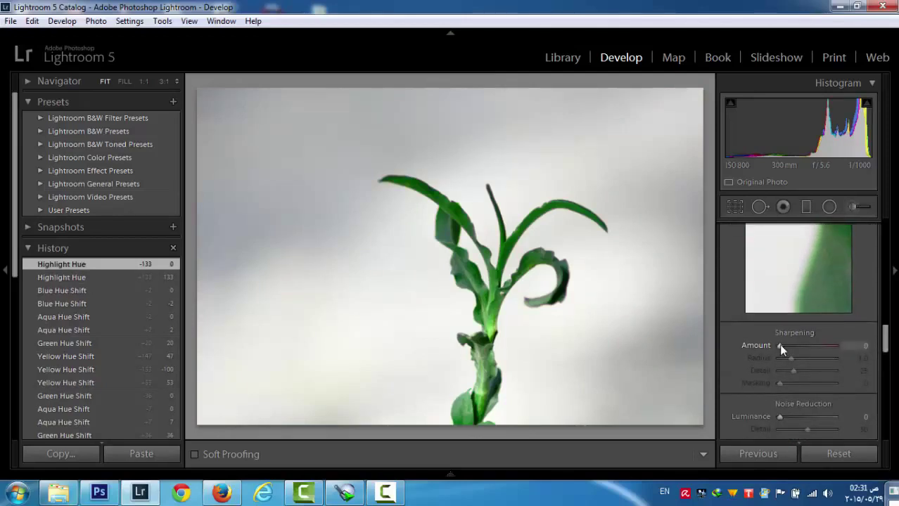
left_click_drag(779, 344, 854, 350)
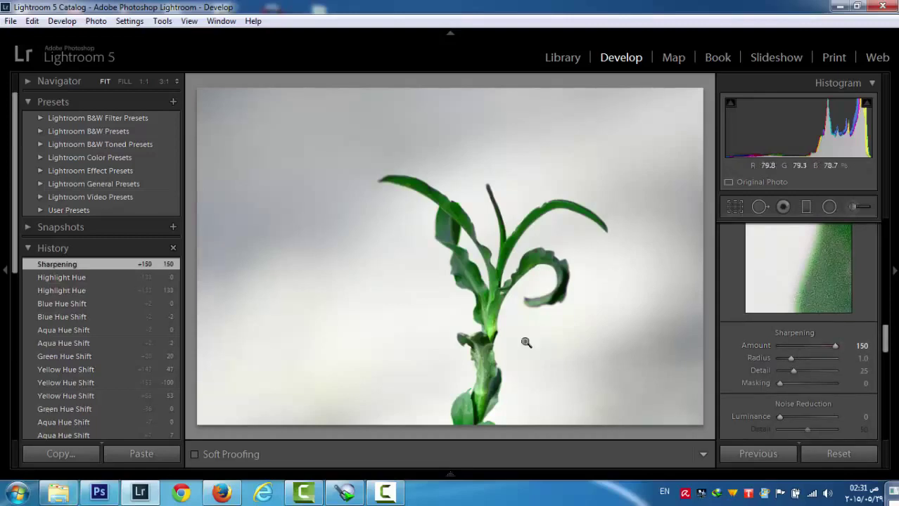
double_click(835, 347)
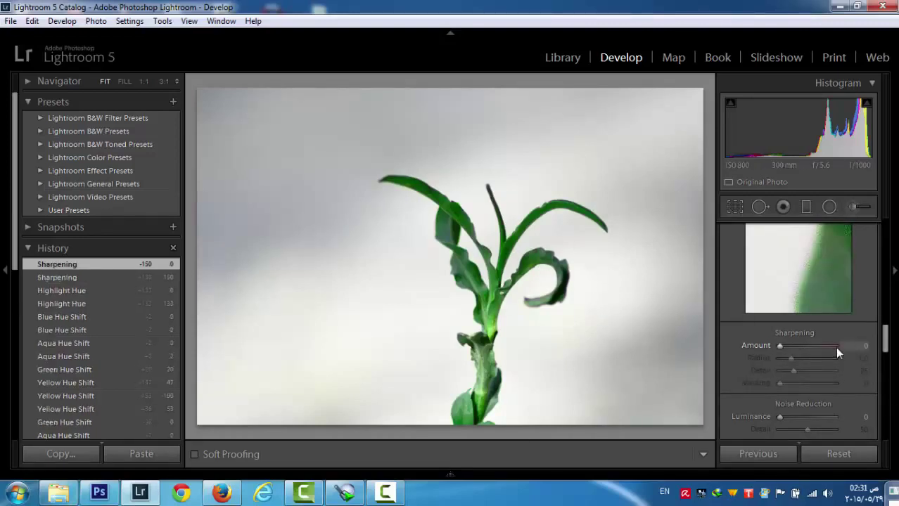
left_click(835, 347)
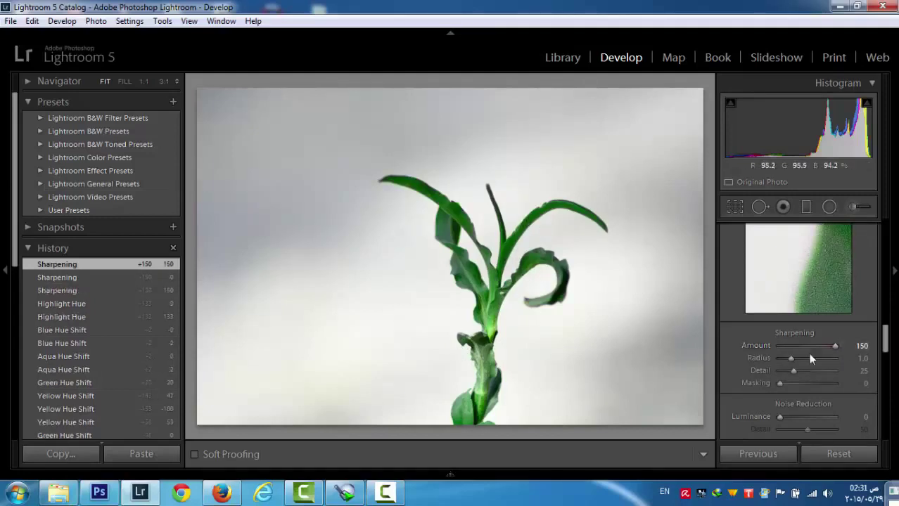
double_click(835, 347)
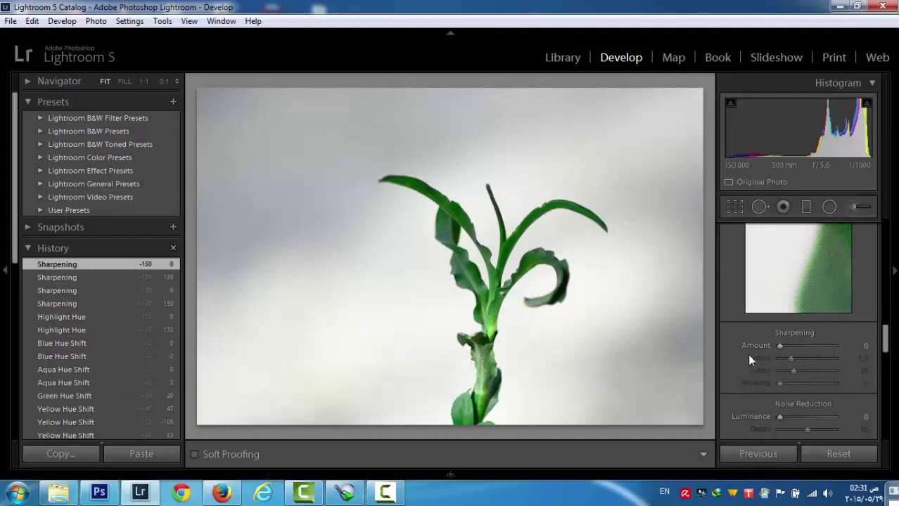
left_click_drag(747, 354, 805, 385)
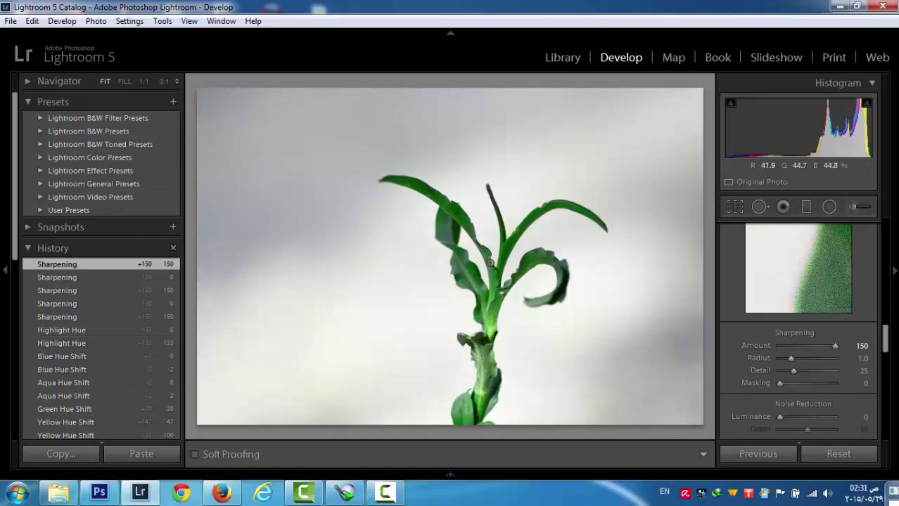
left_click(490, 263)
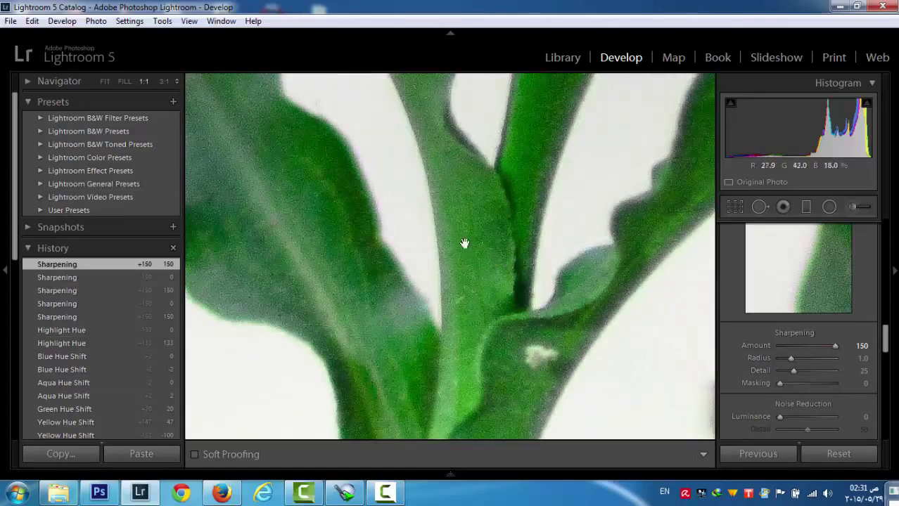
left_click(485, 249)
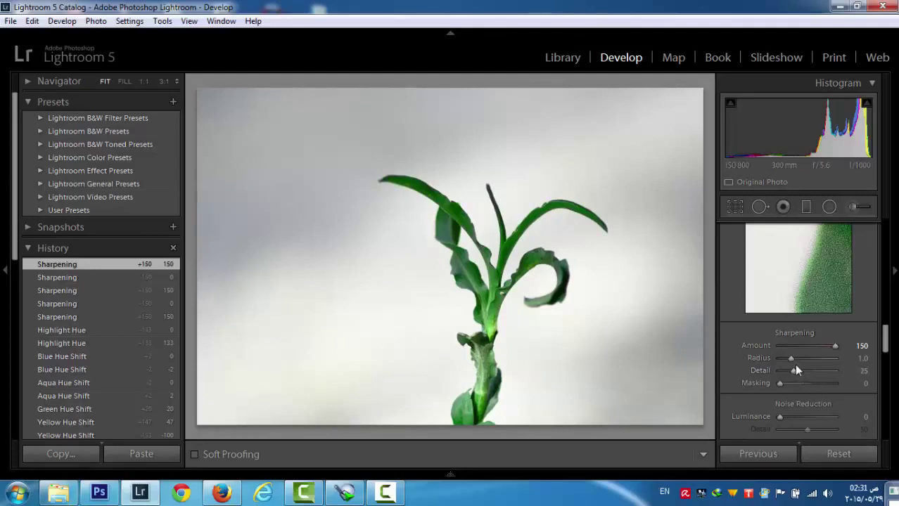
Step: Try sharpening the leaves with Amount 87, Radius 2.5, Detail 80 and Masking 75, checking the leaf surface in the detail preview
left_click_drag(807, 358, 811, 373)
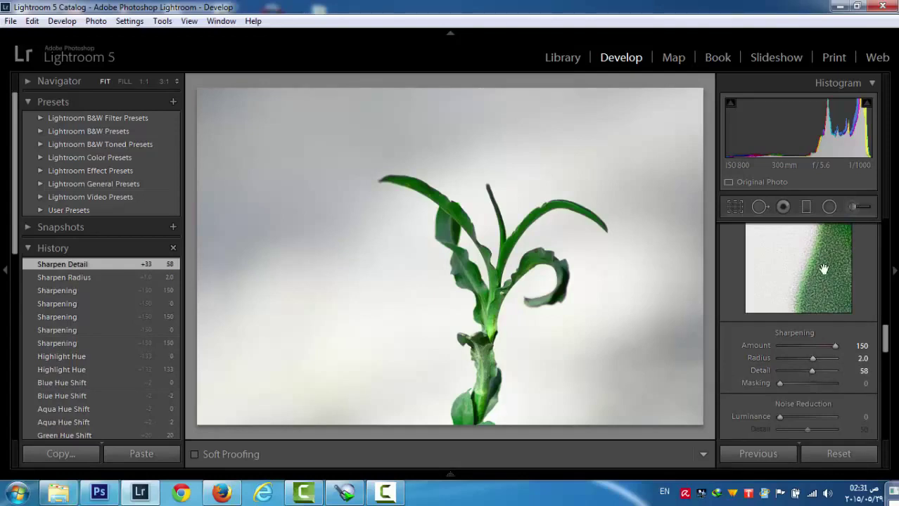
left_click_drag(823, 267, 803, 270)
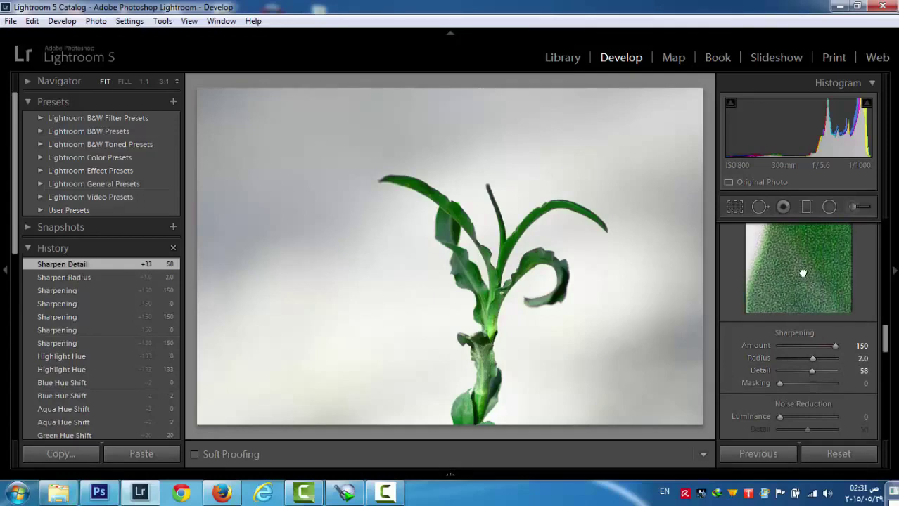
left_click(812, 345)
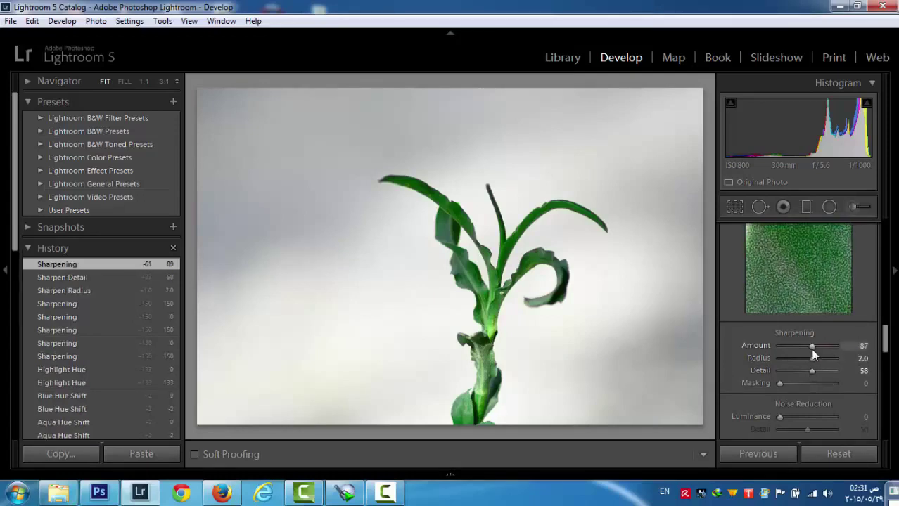
left_click(810, 347)
left_click_drag(813, 355, 821, 382)
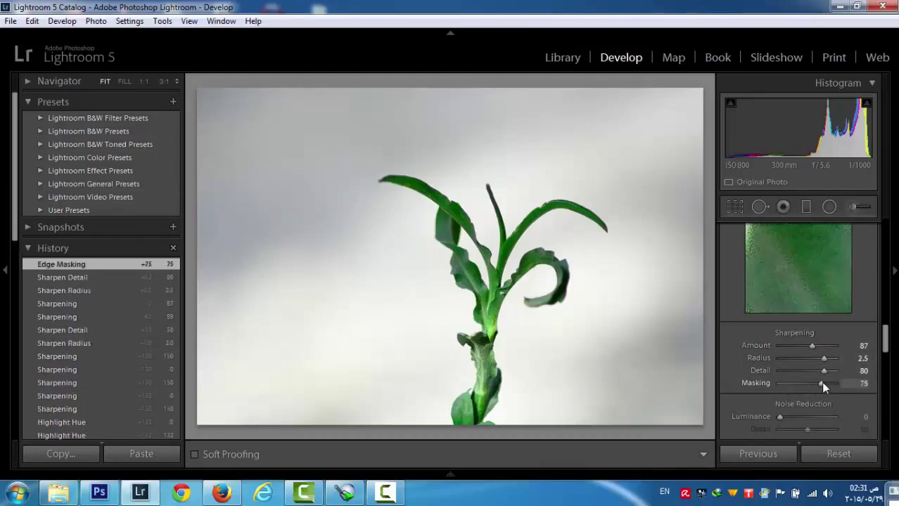
Step: Set the sharpening to Amount 150, Radius 3.0, Detail 100 and Masking 52
left_click(816, 346)
left_click_drag(816, 345, 824, 344)
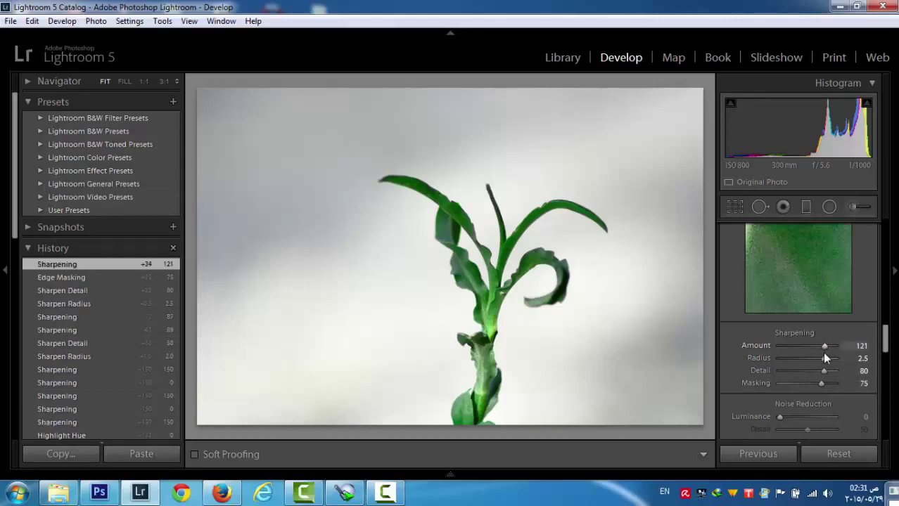
left_click_drag(831, 361, 837, 384)
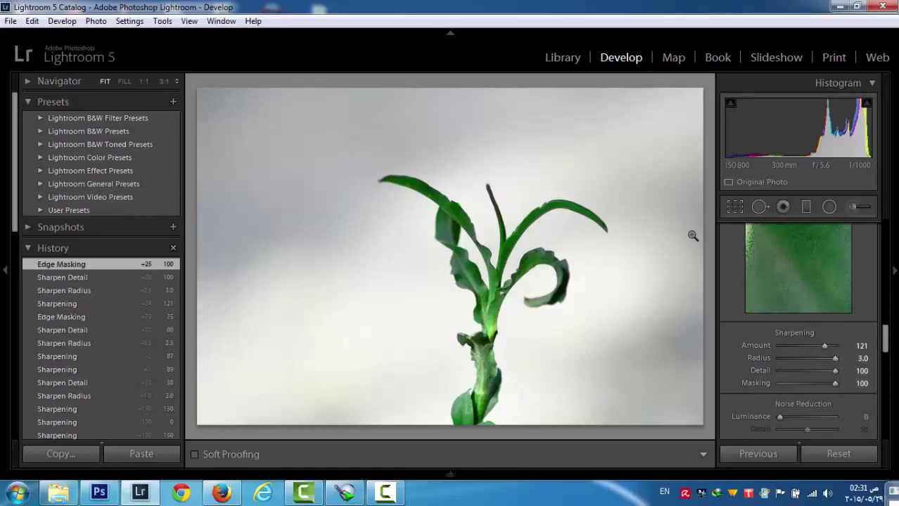
left_click_drag(855, 350, 864, 349)
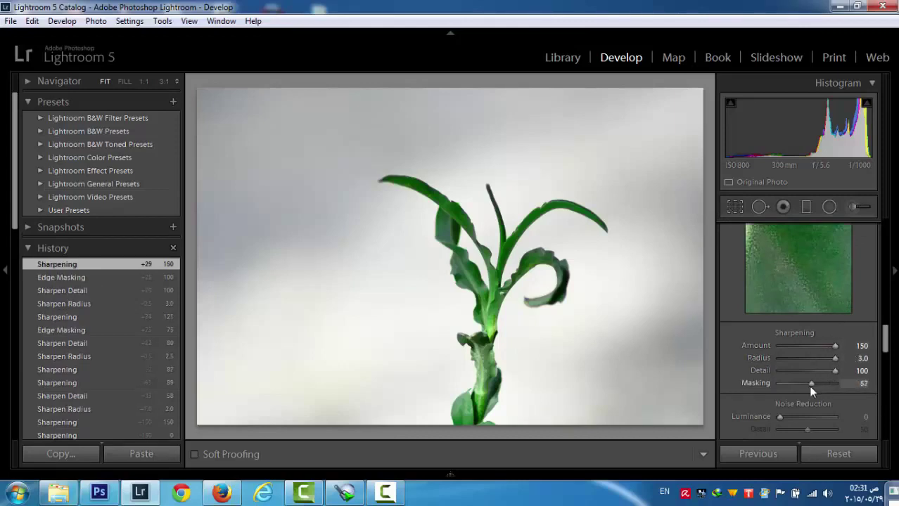
left_click_drag(808, 391, 807, 391)
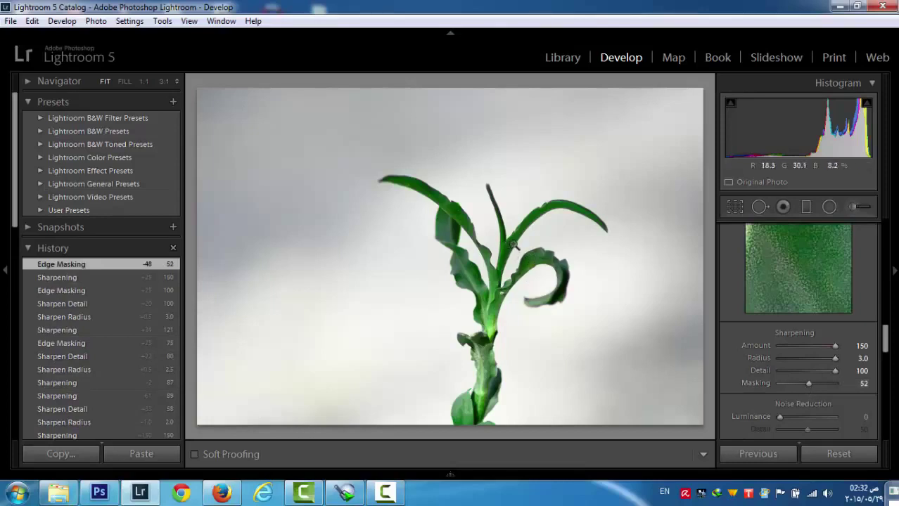
Step: Set the noise reduction Luminance to 23 after trying 93, and leave the post-crop vignetting Amount at 0
left_click_drag(780, 416, 831, 414)
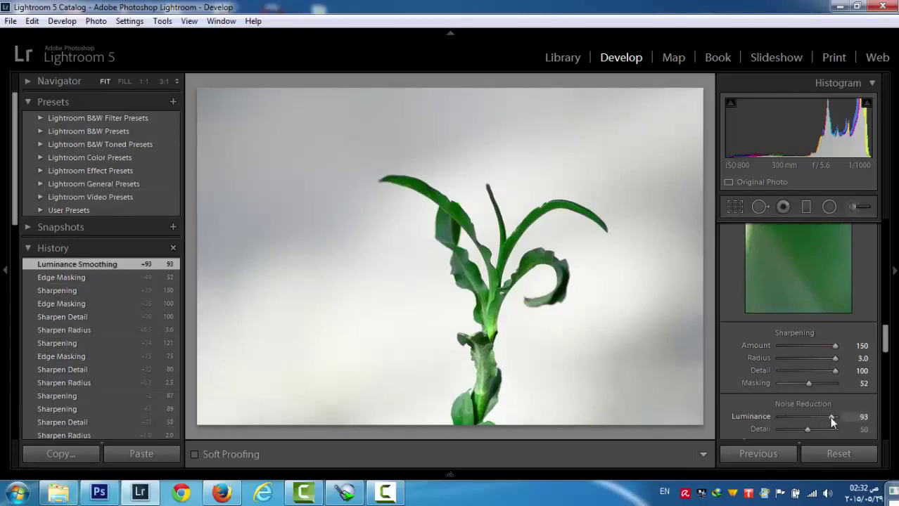
left_click_drag(830, 418, 790, 420)
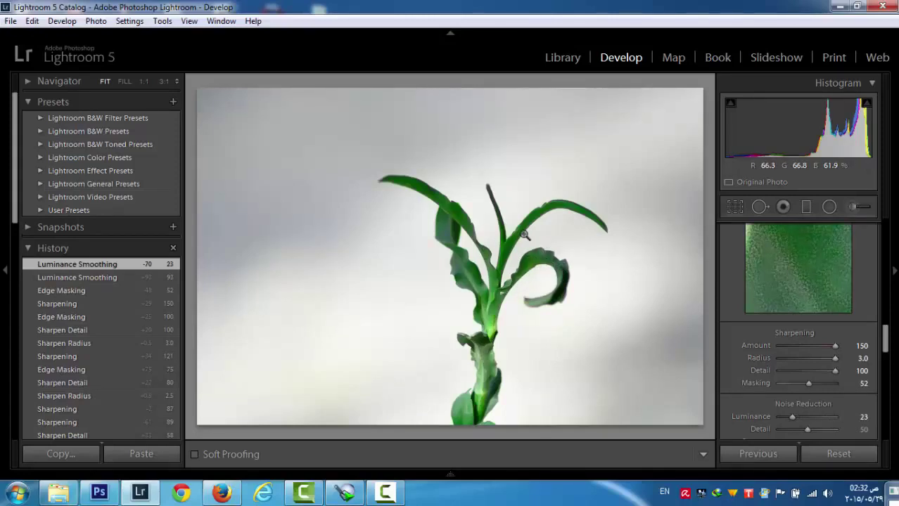
left_click_drag(885, 331, 886, 398)
mouse_move(808, 285)
left_mouse_down()
mouse_move(848, 284)
mouse_move(767, 289)
mouse_move(848, 289)
mouse_move(809, 286)
left_mouse_up()
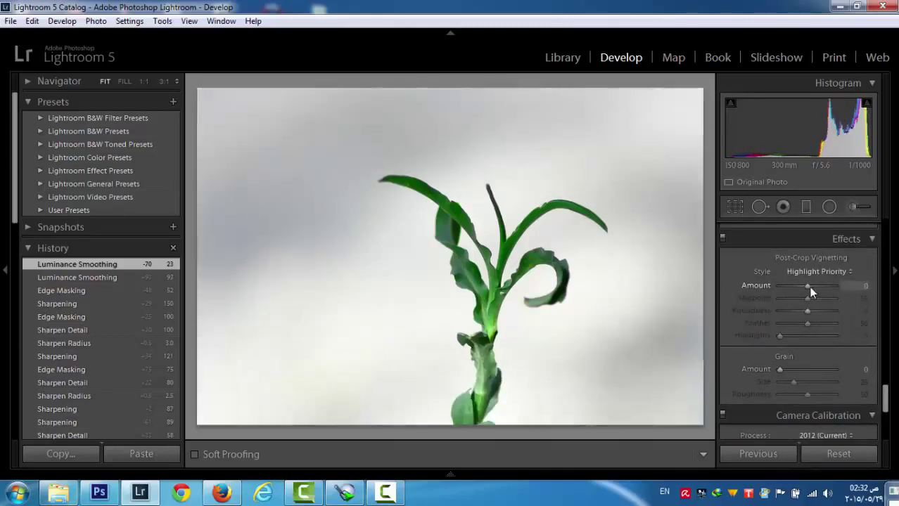
Step: Set the camera calibration saturation to +19 for Green Primary and +26 for Blue Primary, resetting a trial Green hue of +83 to 0
left_click_drag(886, 393, 890, 433)
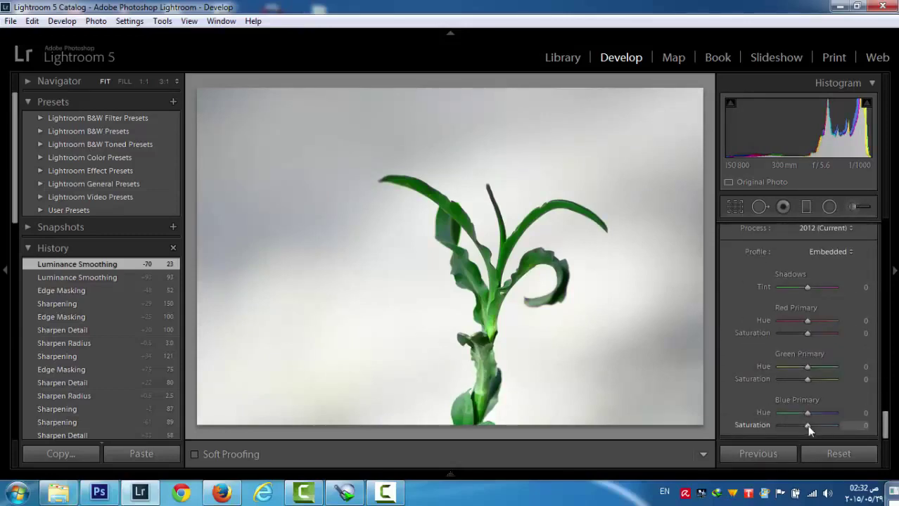
left_click_drag(807, 426, 885, 423)
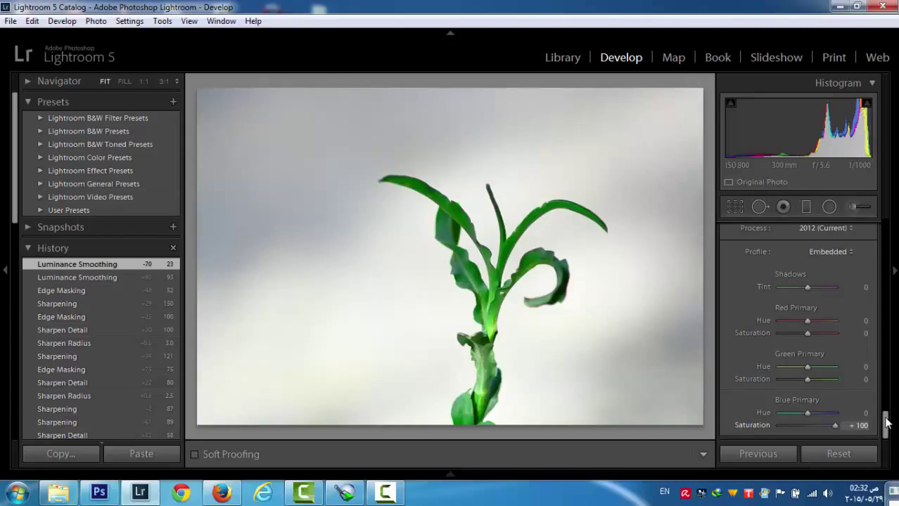
left_click_drag(845, 431, 819, 429)
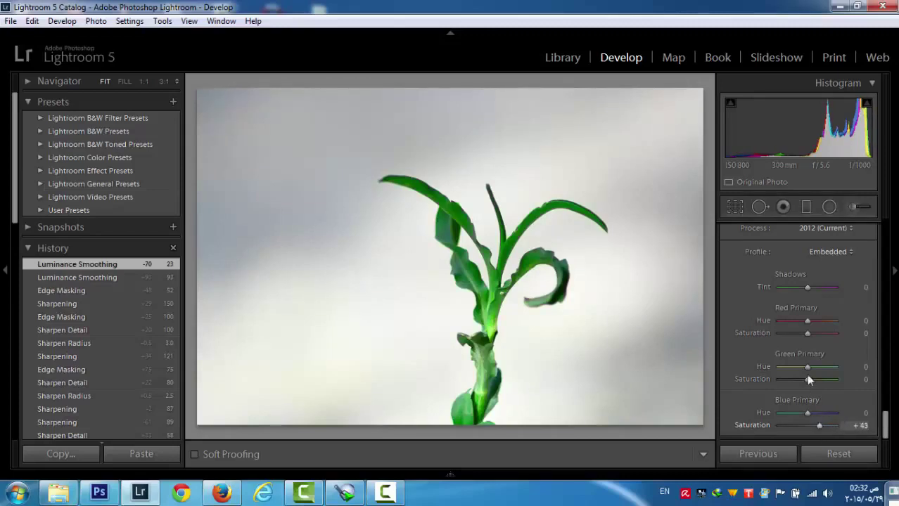
left_click_drag(807, 379, 831, 369)
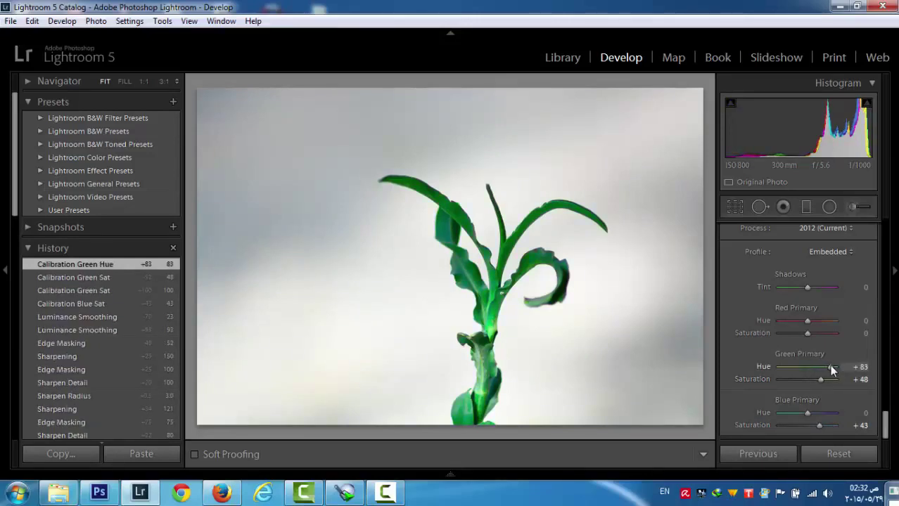
double_click(831, 368)
left_click_drag(820, 381, 812, 380)
left_click_drag(818, 426, 770, 425)
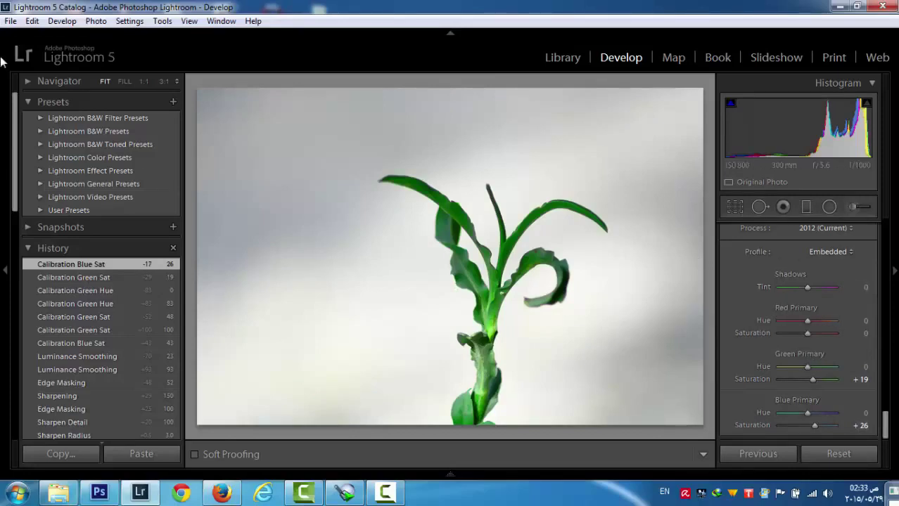
Step: Open the export settings for the edited photo and choose Hard Drive as the destination
left_click(10, 22)
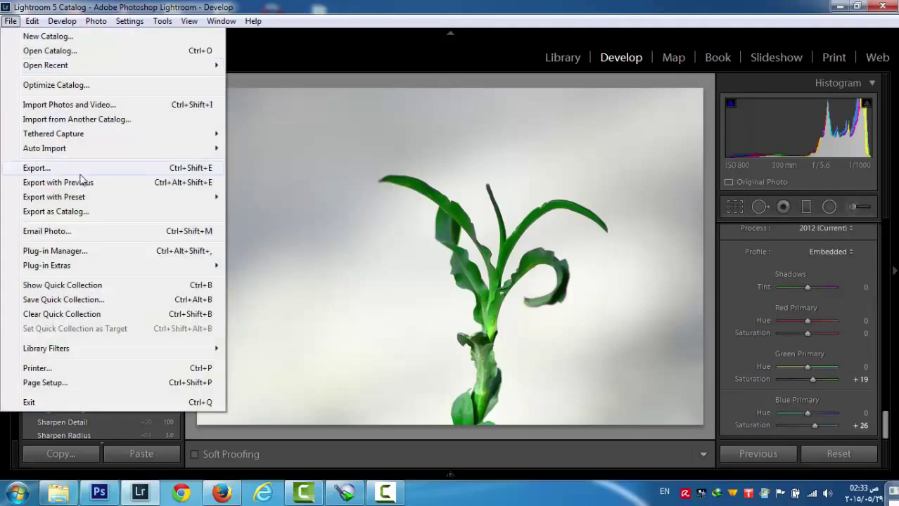
left_click(97, 169)
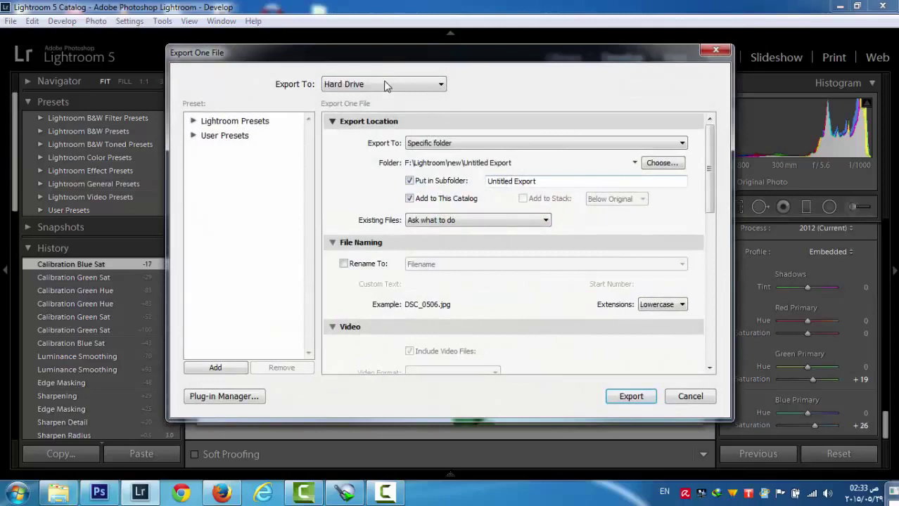
left_click(386, 85)
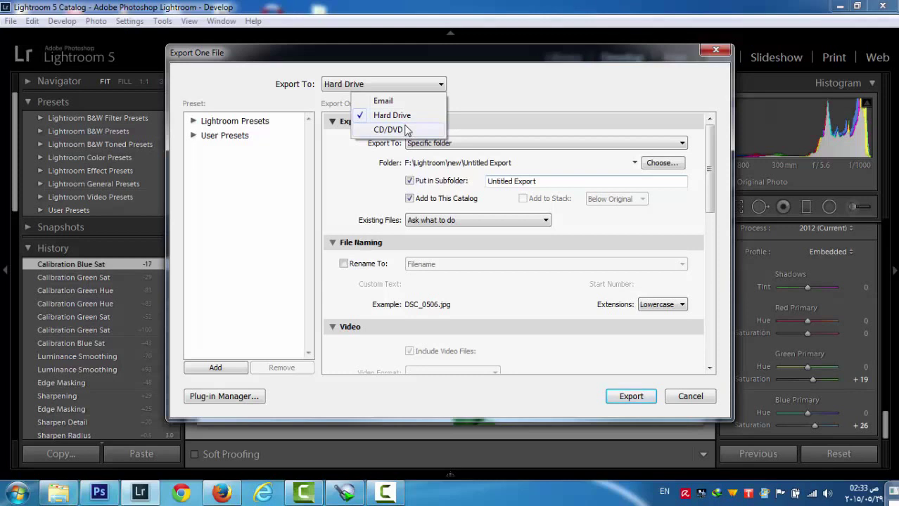
left_click(399, 115)
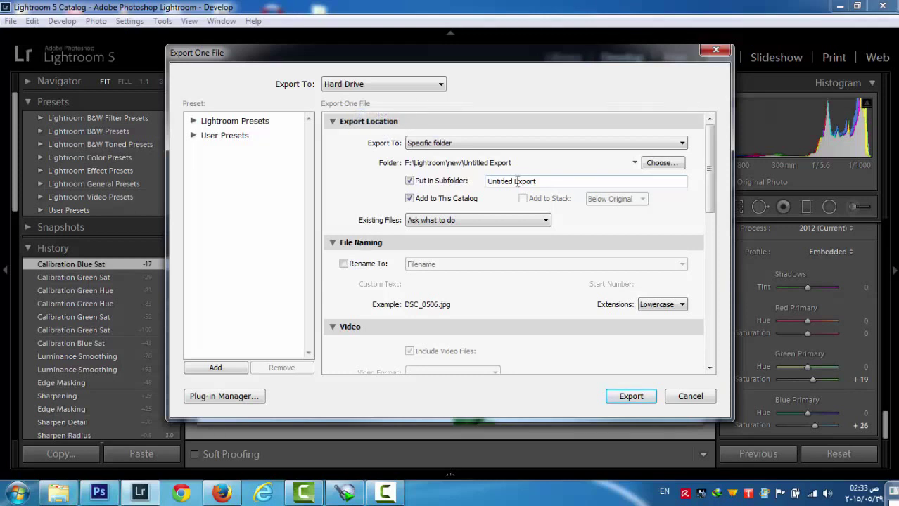
Step: Review the Specific folder export location and browse its Untitled Export folder, cancelling without choosing another folder
left_click(535, 145)
left_click(531, 145)
left_click(660, 166)
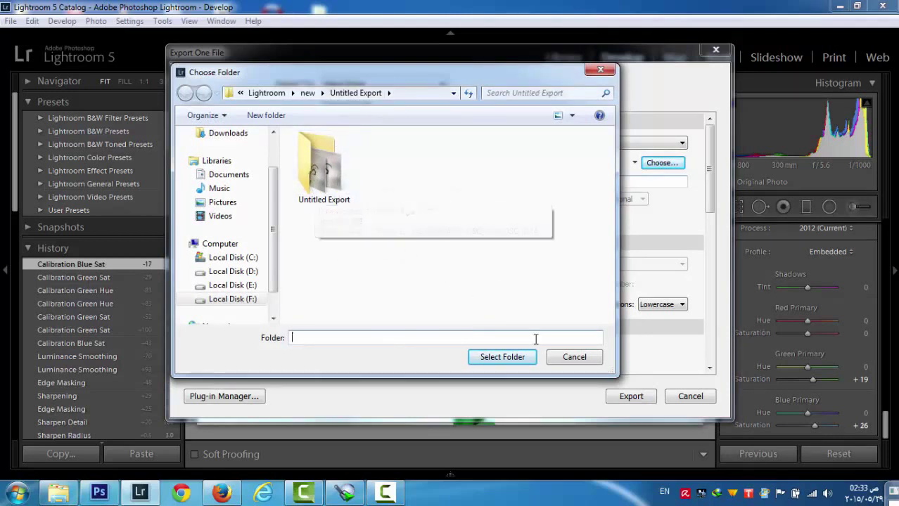
left_click(574, 356)
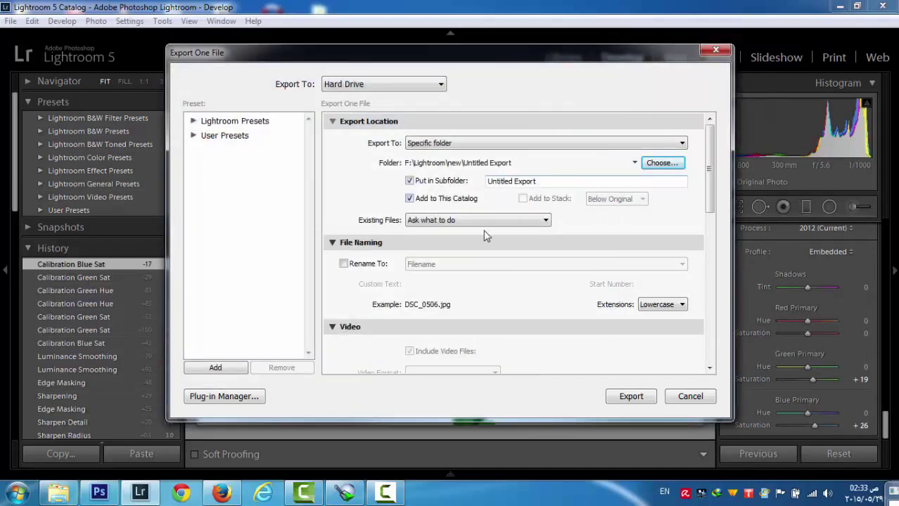
Step: Keep the export file settings at JPEG format and sRGB color space, with the file size limited to 100 K
left_click_drag(708, 184, 708, 227)
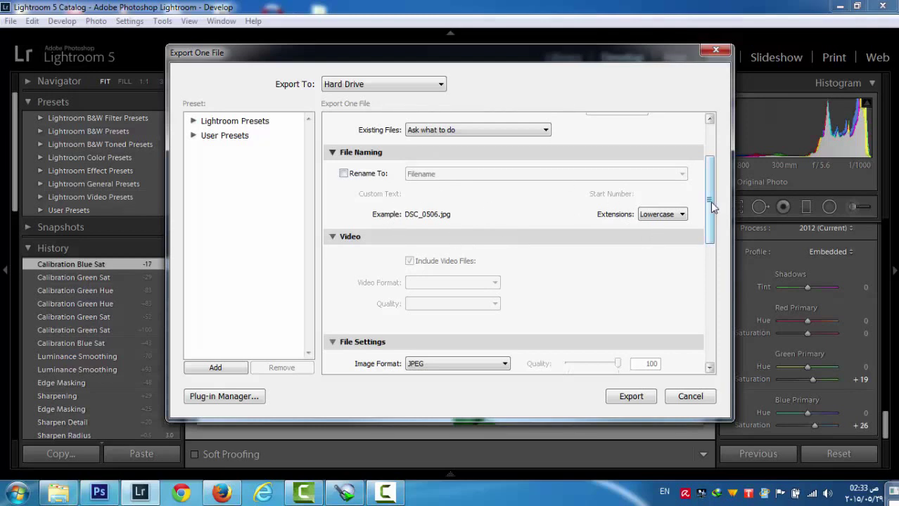
left_click_drag(710, 204, 710, 246)
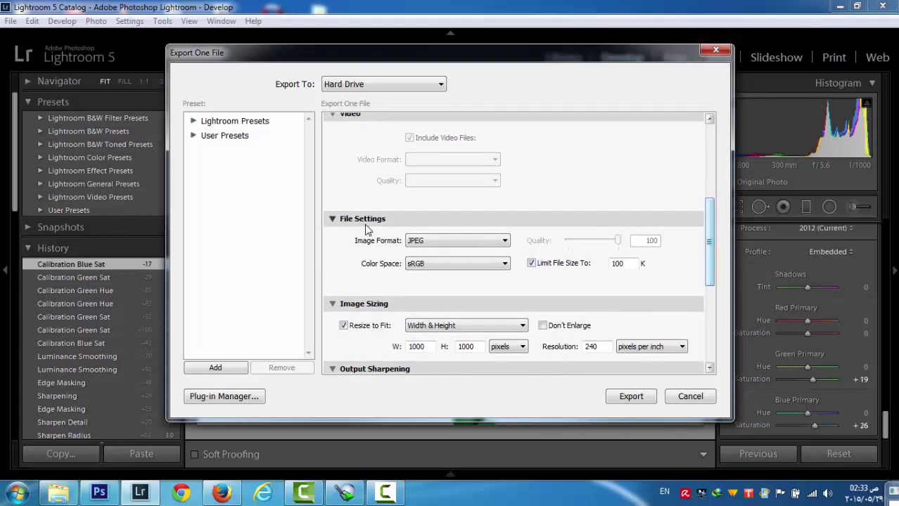
left_click(420, 242)
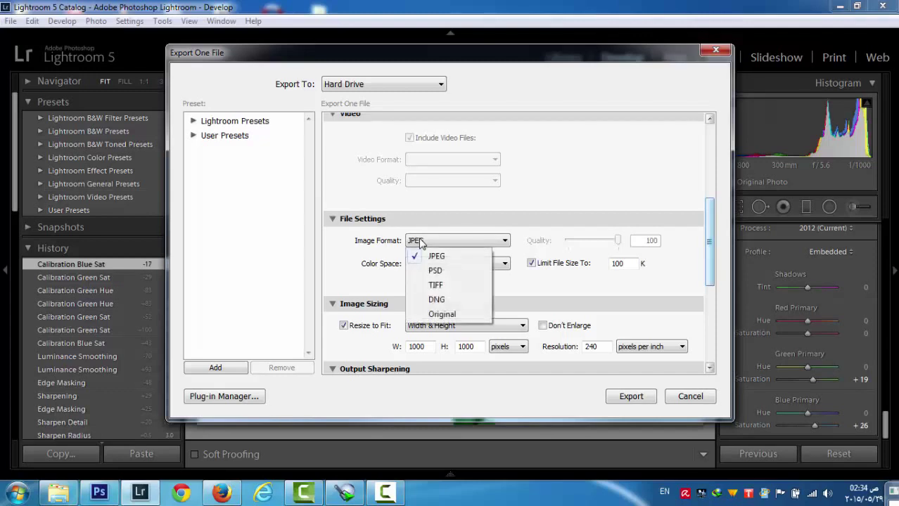
left_click(450, 258)
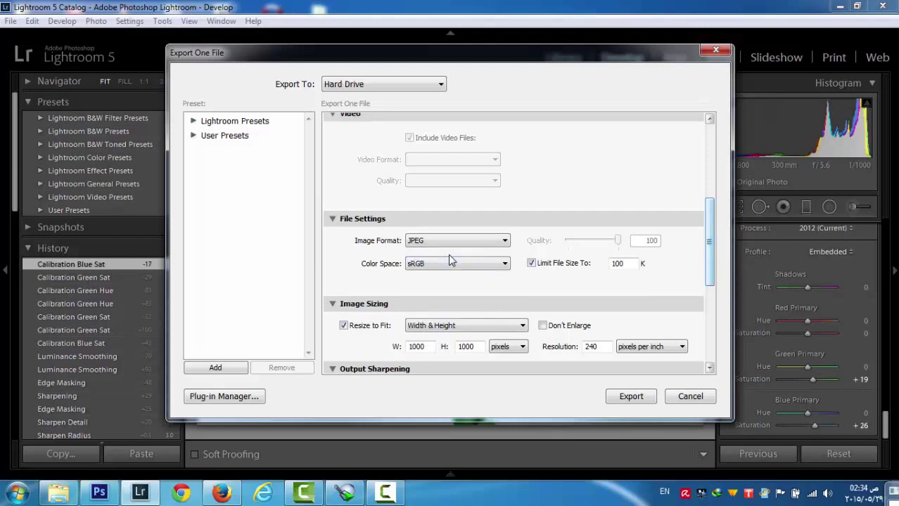
left_click(532, 265)
left_click(532, 265)
left_click(472, 266)
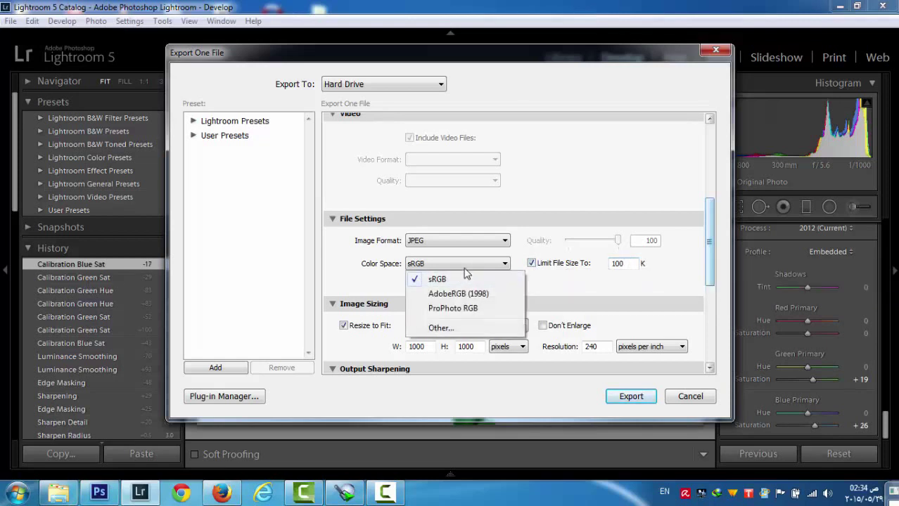
left_click(439, 279)
Step: Review the export image sizing, keeping 1000 by 1000 pixels and a resolution of 240 pixels per inch
left_click_drag(710, 266, 711, 295)
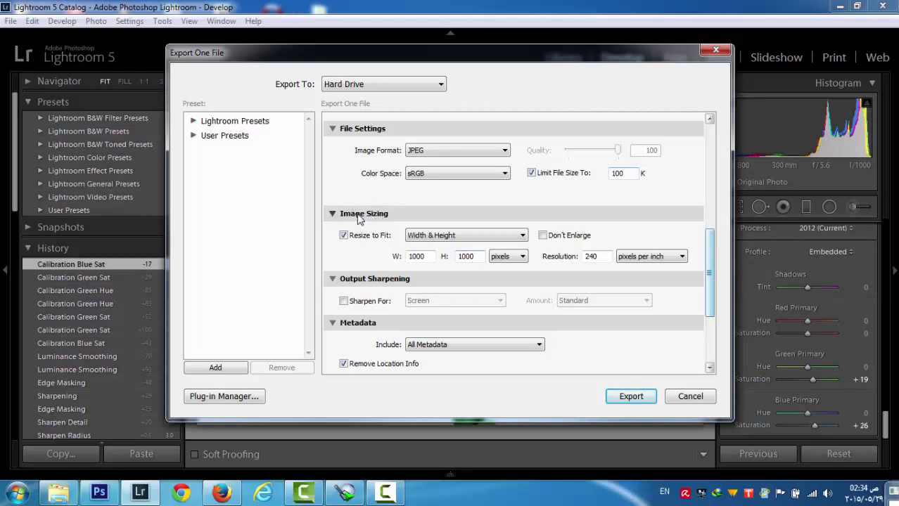
double_click(426, 256)
double_click(479, 258)
double_click(605, 259)
left_click(642, 260)
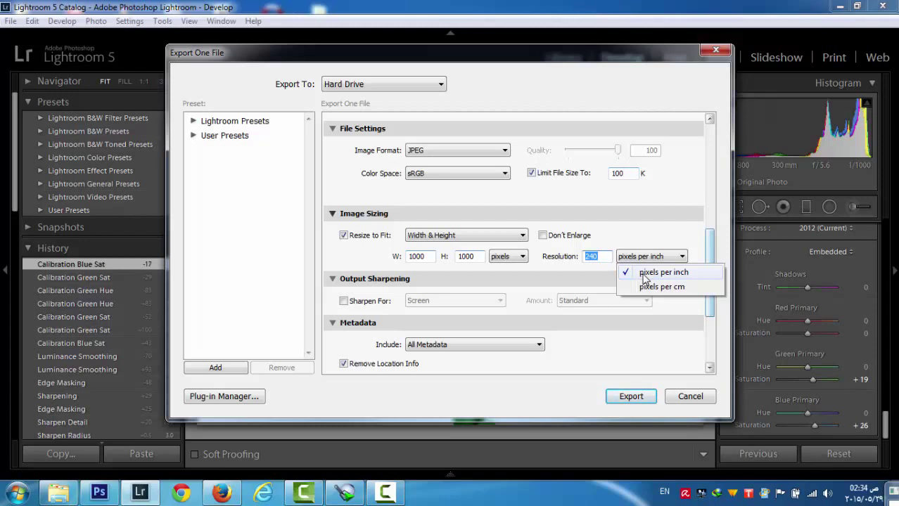
left_click(643, 265)
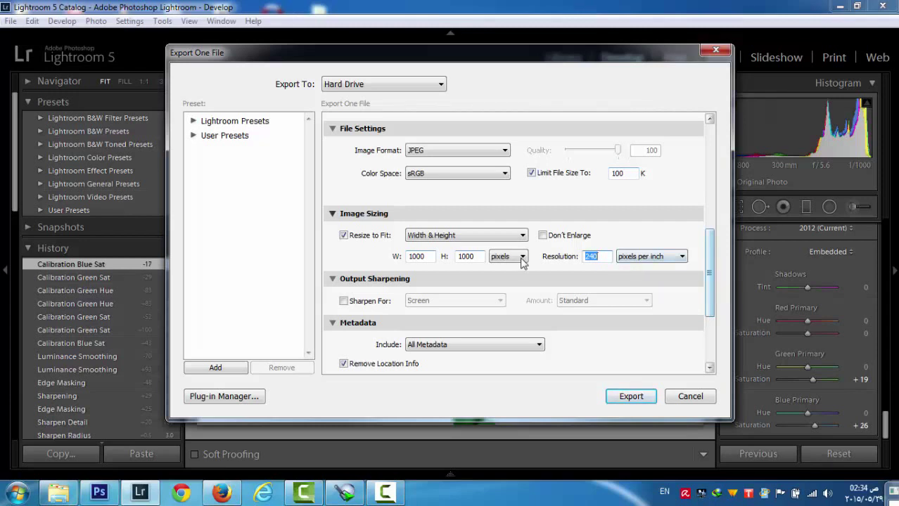
left_click(522, 261)
left_click(518, 274)
left_click(520, 258)
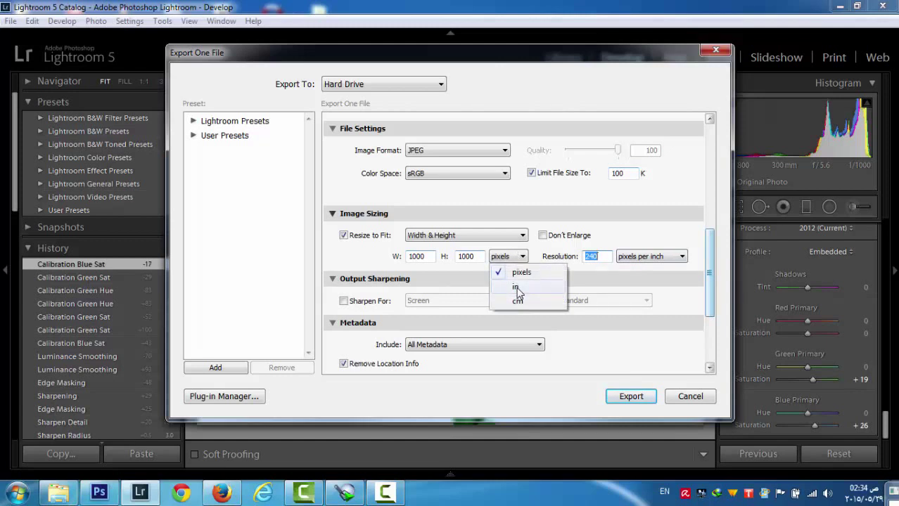
left_click(519, 276)
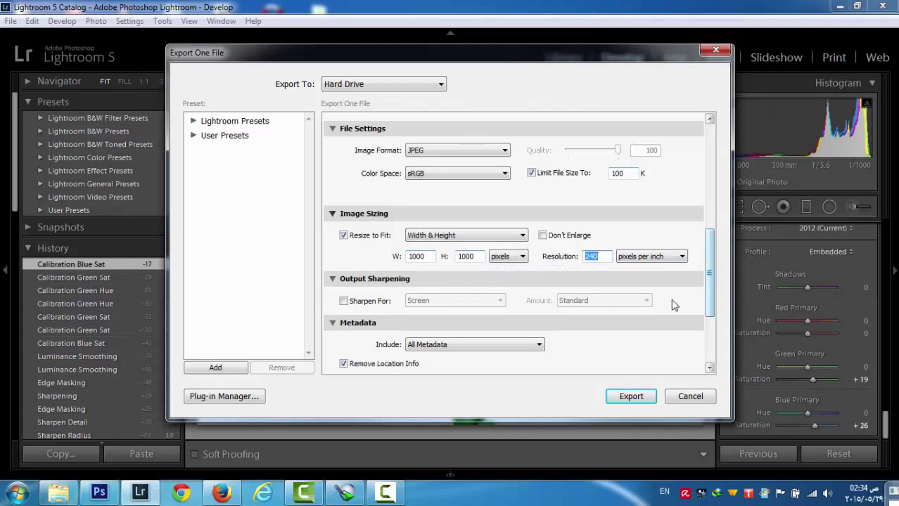
Step: Keep the post-processing action after export at Open in Adobe Photoshop CS6
left_click_drag(708, 298, 710, 355)
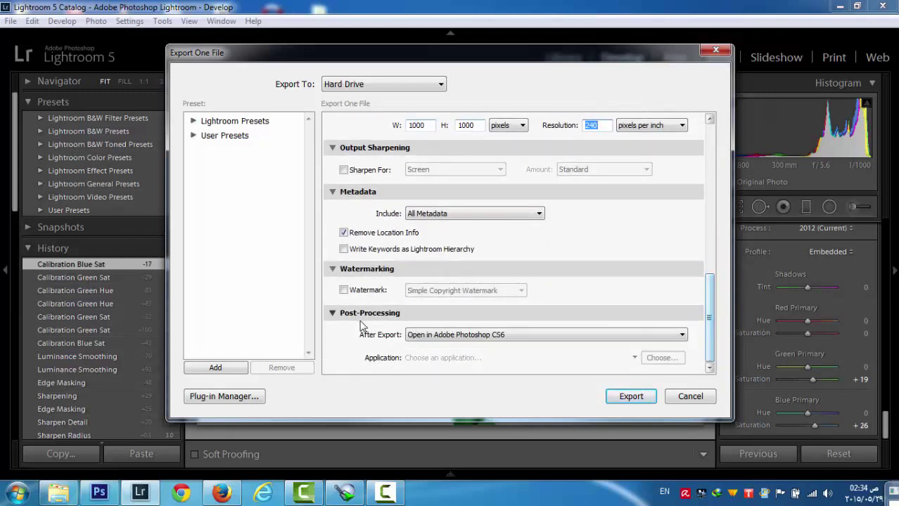
left_click(443, 338)
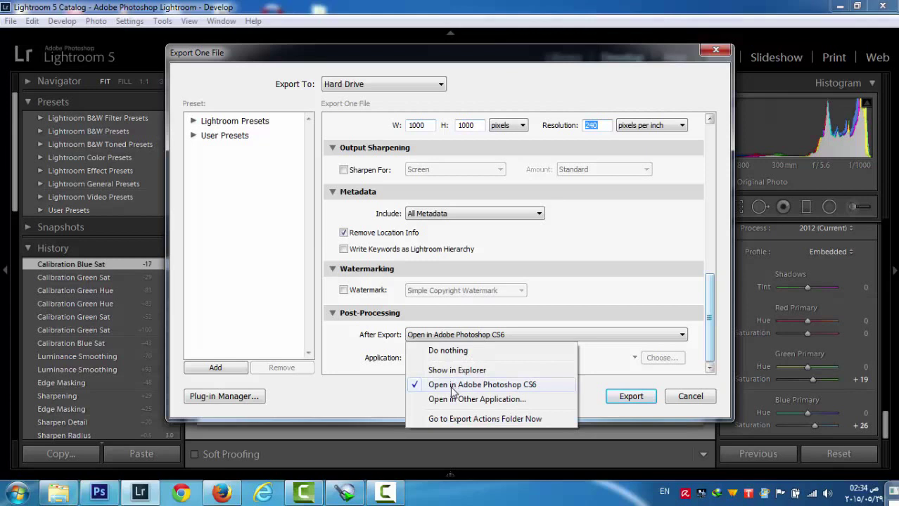
left_click(452, 388)
left_click(436, 338)
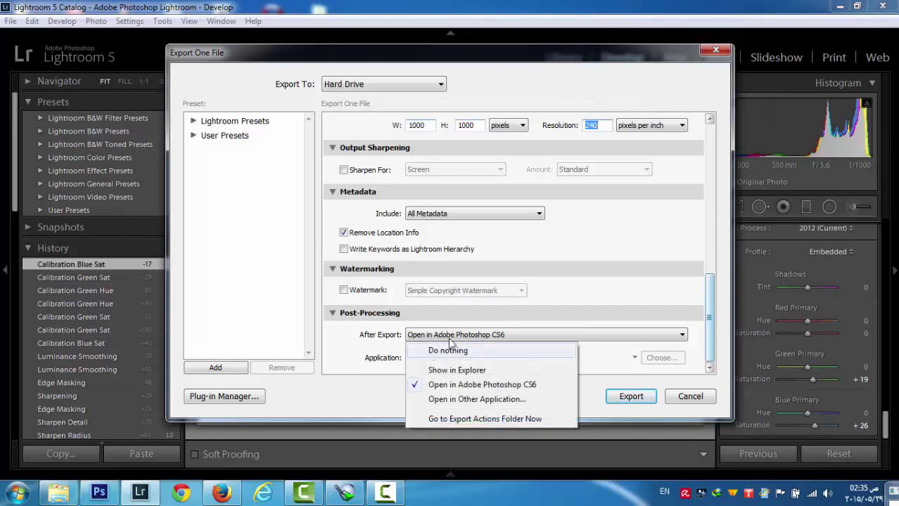
left_click(454, 337)
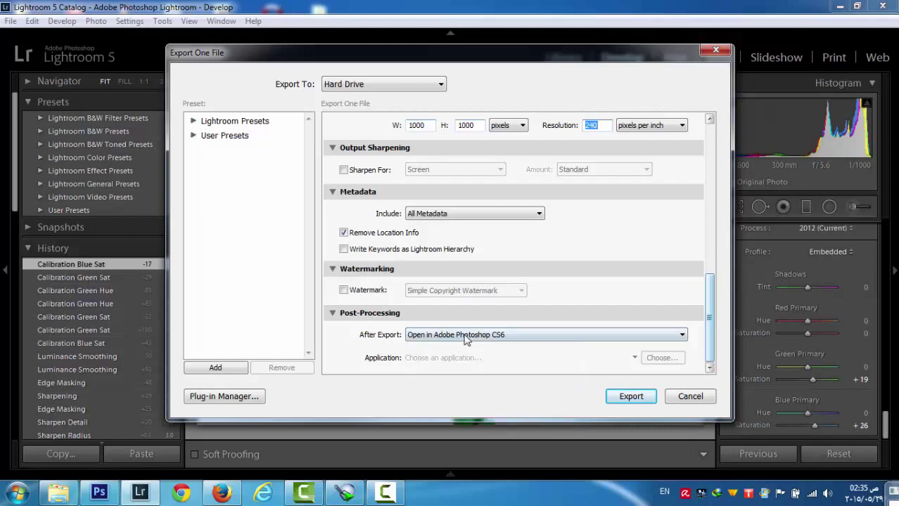
Step: Export the photo, using a unique name instead of overwriting the existing DSC_0506.jpg
left_click(619, 398)
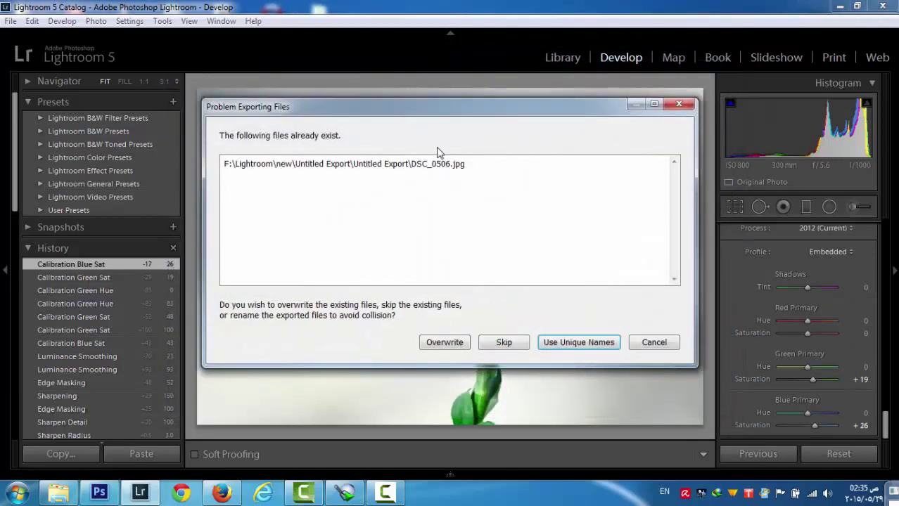
left_click(457, 163)
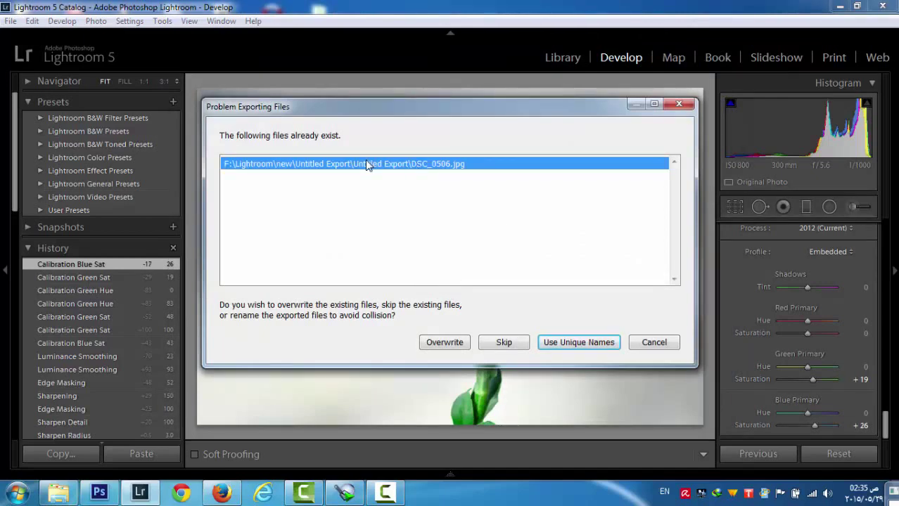
left_click(581, 342)
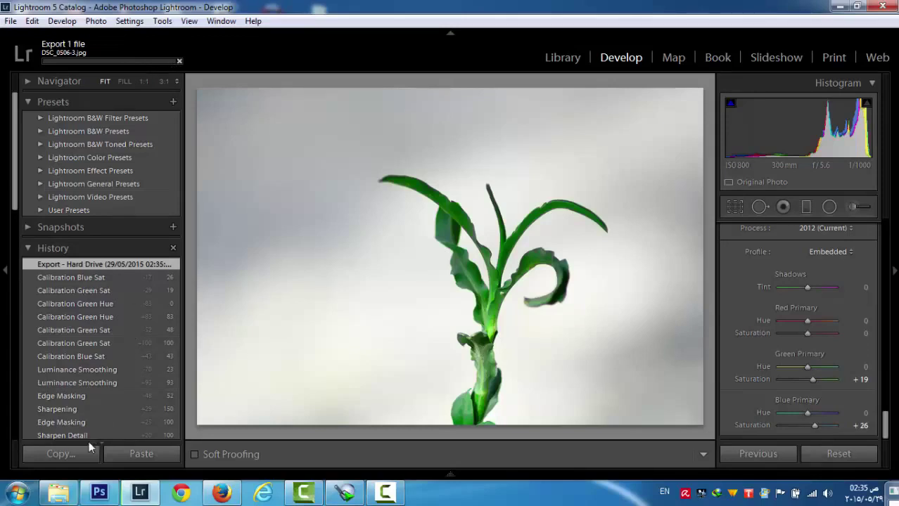
Step: Switch to Windows Explorer, open the original DSC_0506 in Windows Photo Viewer and snap it to the right half of the desktop
mouse_move(70, 496)
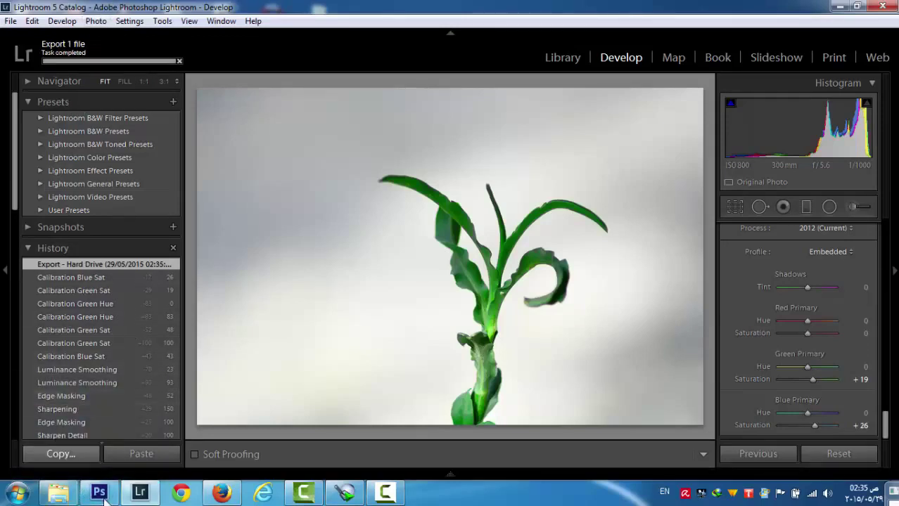
left_click(57, 493)
key("alt+Tab")
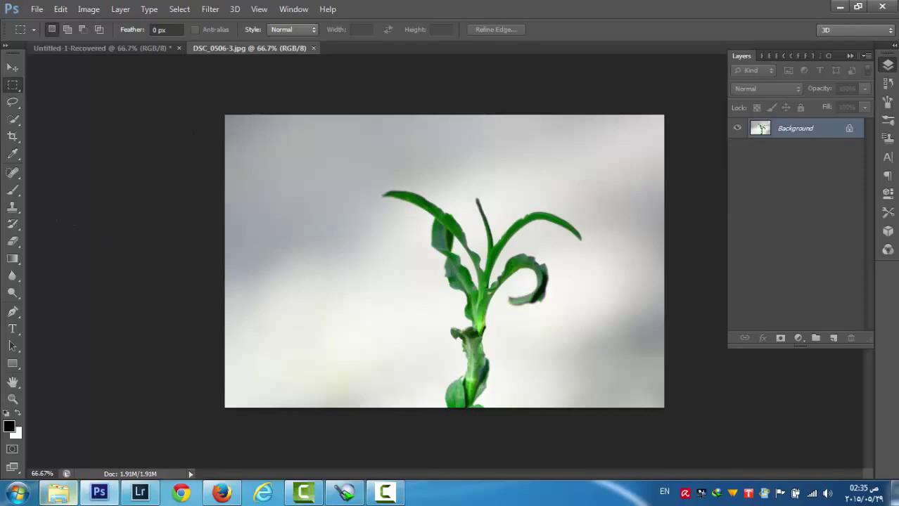
left_click(59, 493)
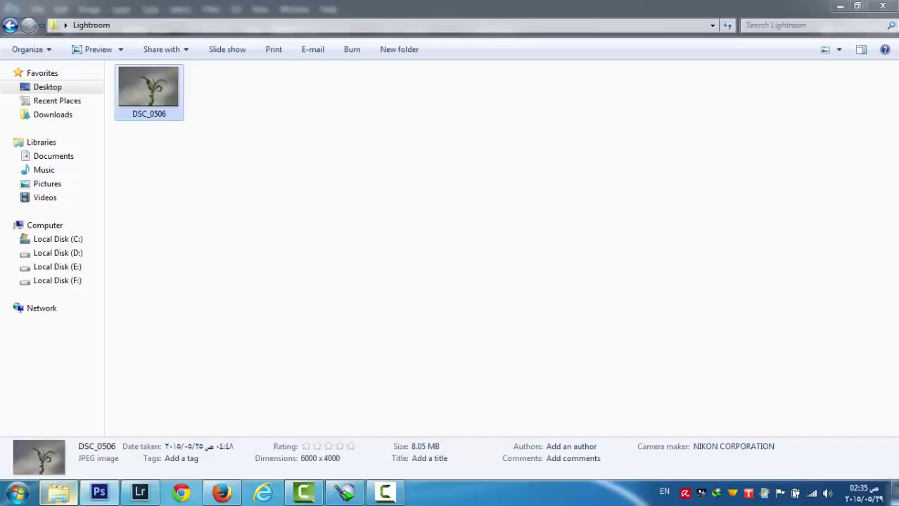
double_click(164, 94)
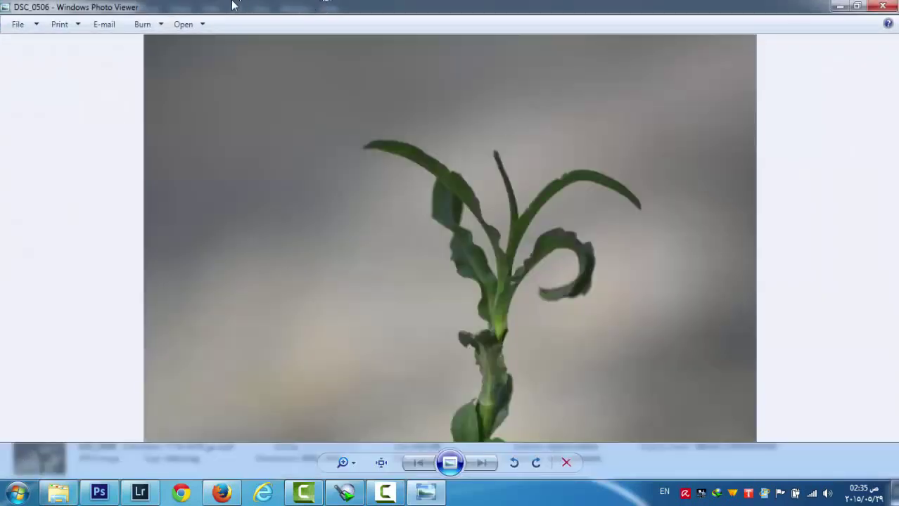
left_click_drag(233, 5, 895, 8)
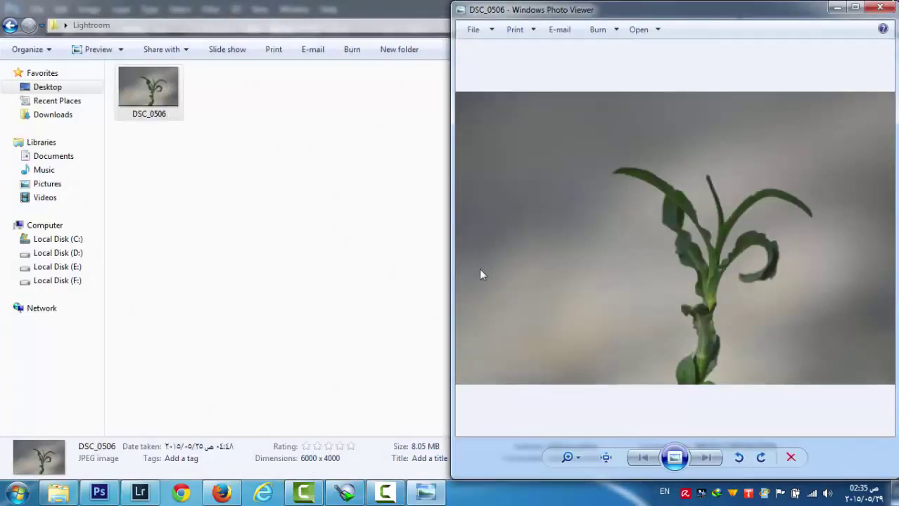
Step: Browse in Windows Explorer to the export folder F:\Lightroom\new\Untitled Export\Untitled Export
left_click(59, 493)
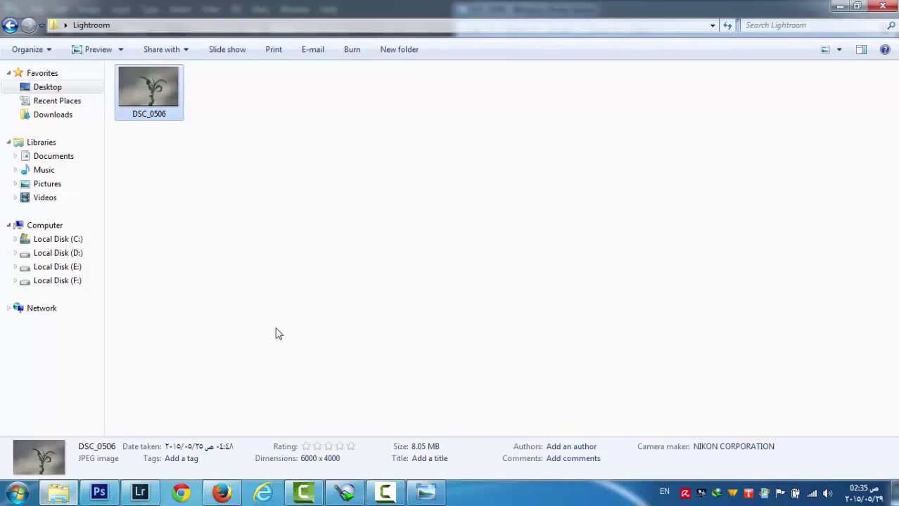
mouse_move(426, 495)
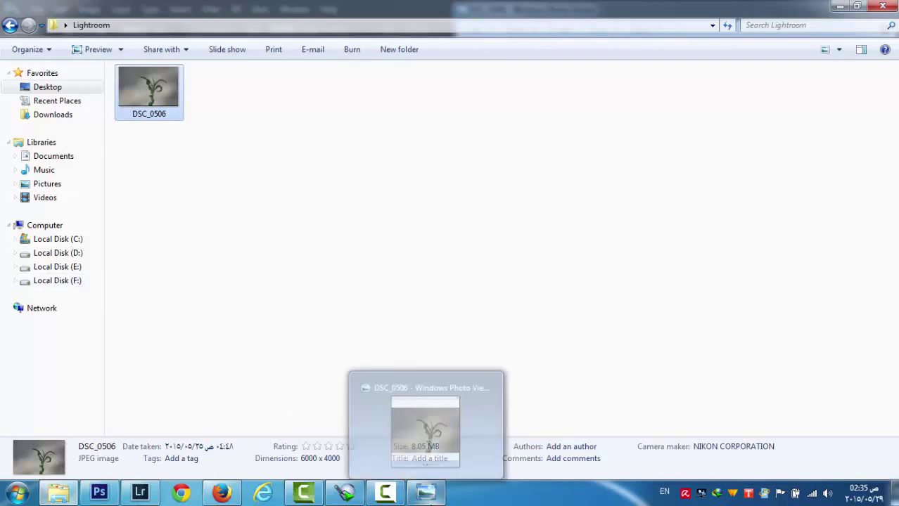
left_click(49, 281)
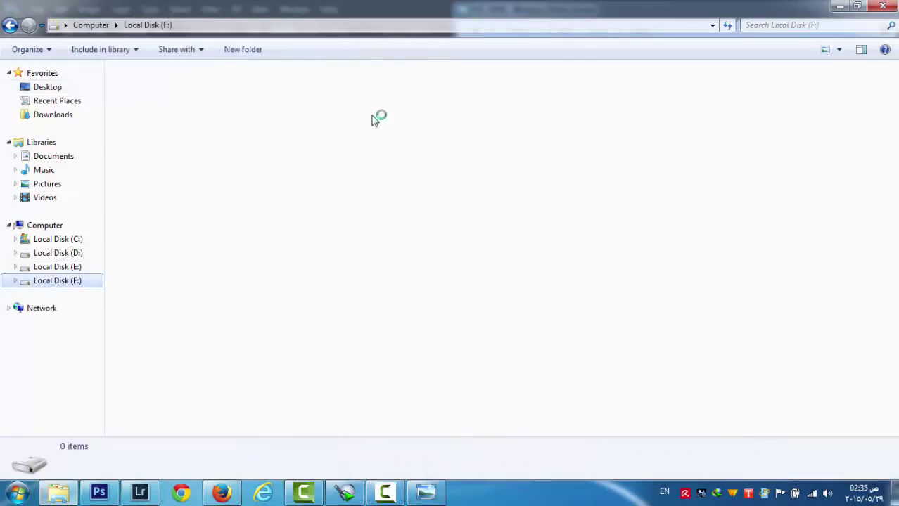
double_click(498, 99)
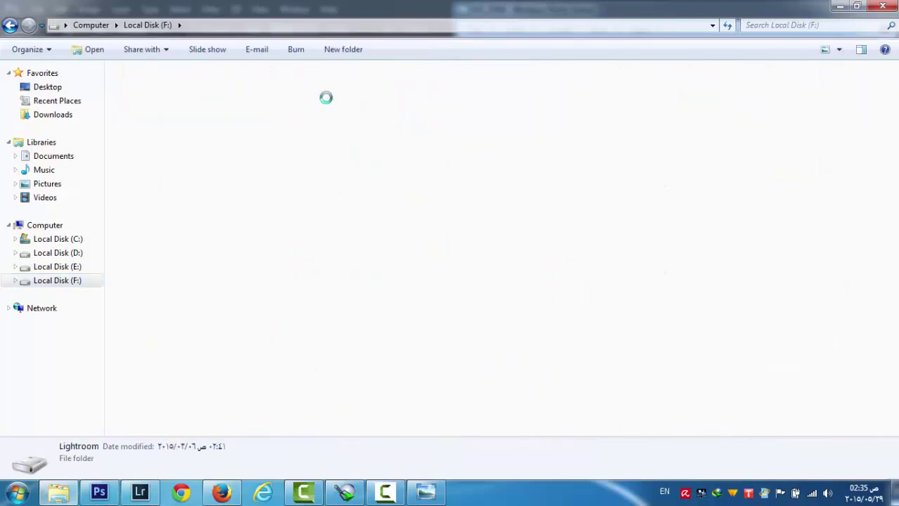
double_click(257, 128)
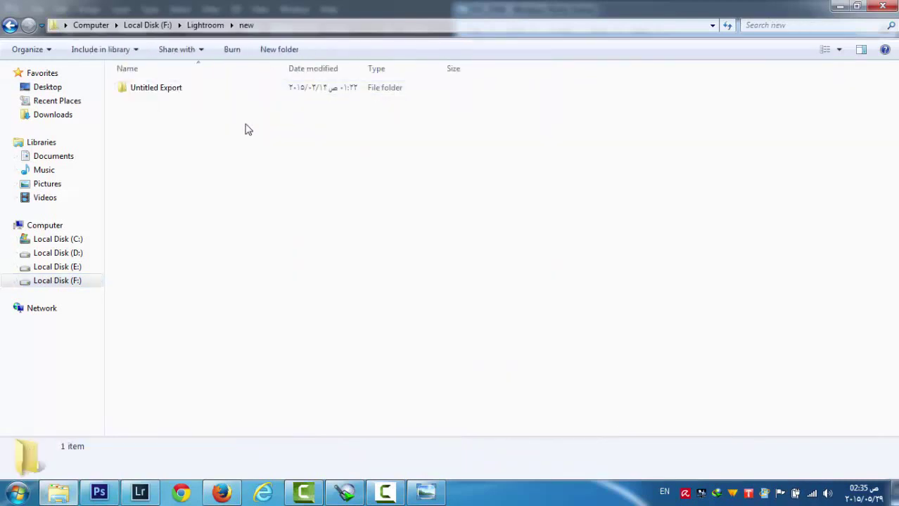
double_click(207, 90)
left_click(157, 113)
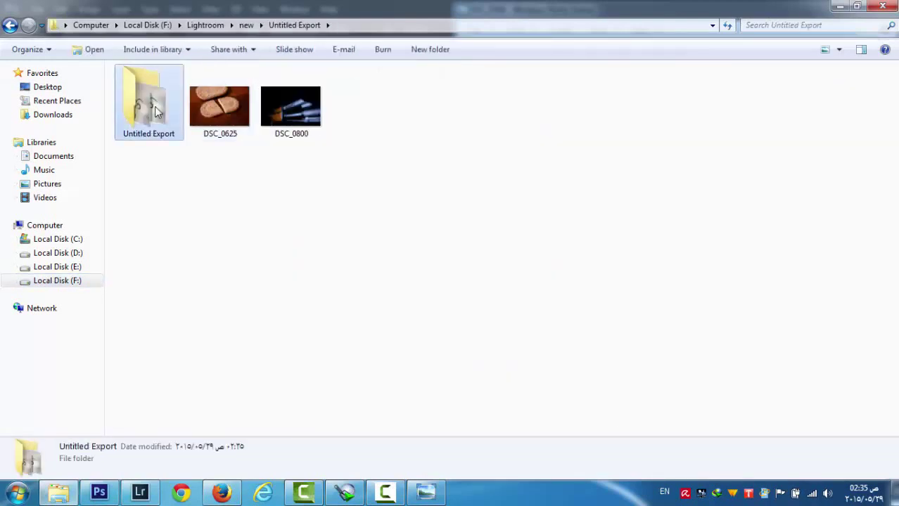
double_click(158, 112)
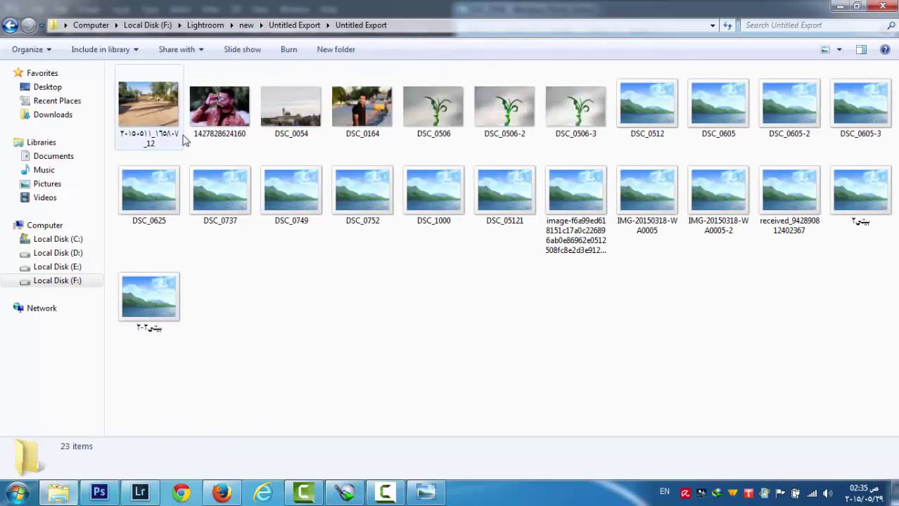
Step: Open the exported DSC_0506-3 on the left half of the desktop and compare it side by side with the original DSC_0506
double_click(574, 130)
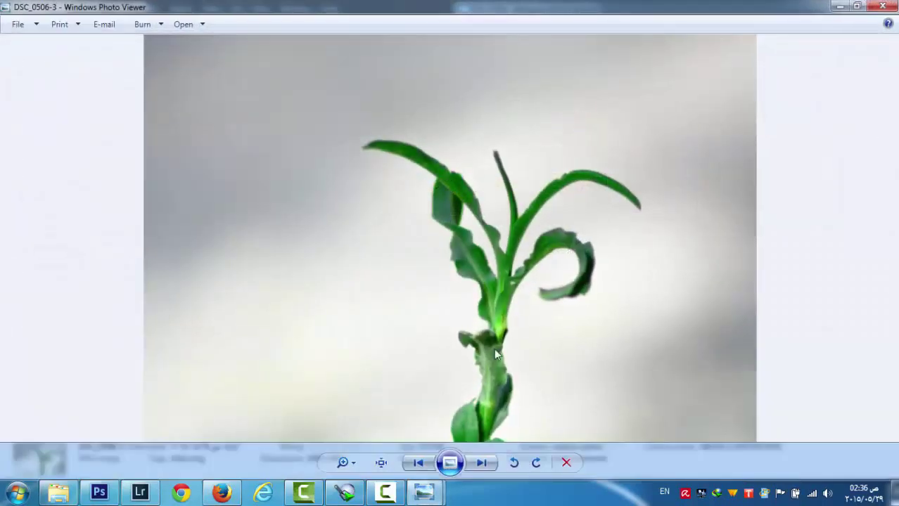
left_click_drag(663, 10, 1, 14)
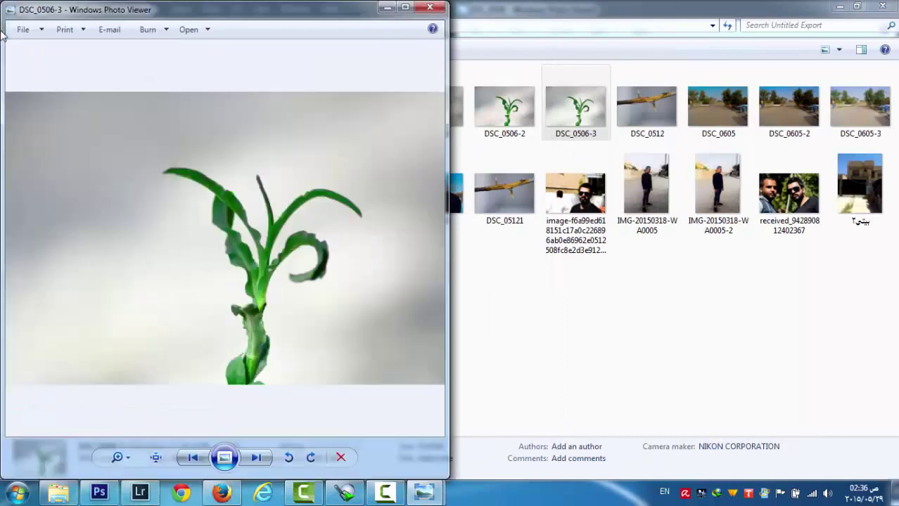
mouse_move(423, 492)
left_click(513, 422)
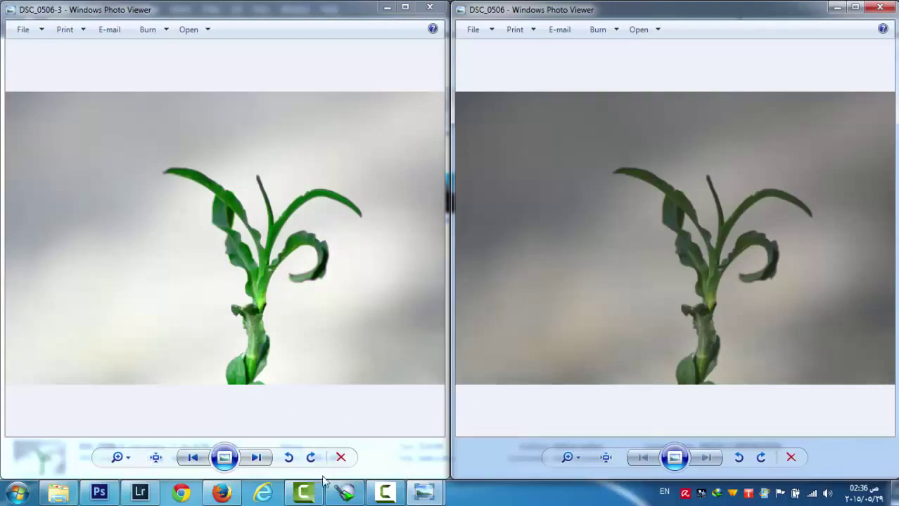
left_click(384, 493)
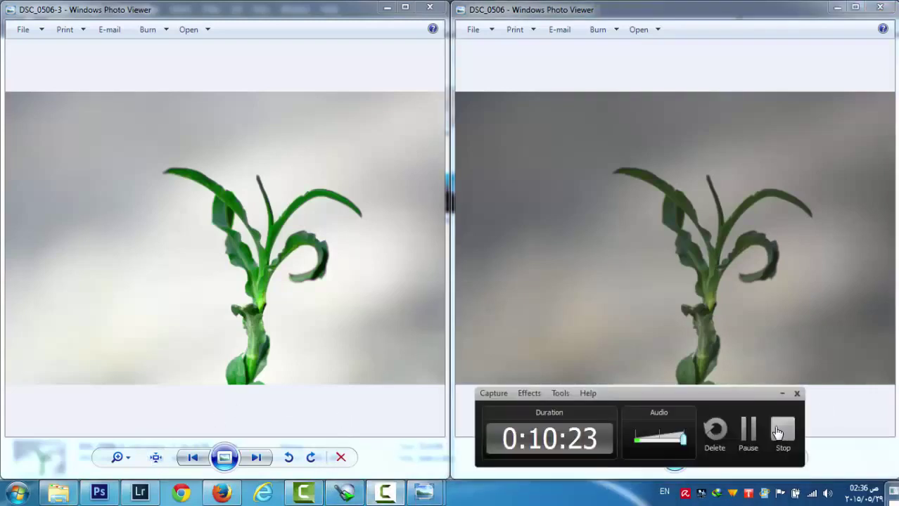